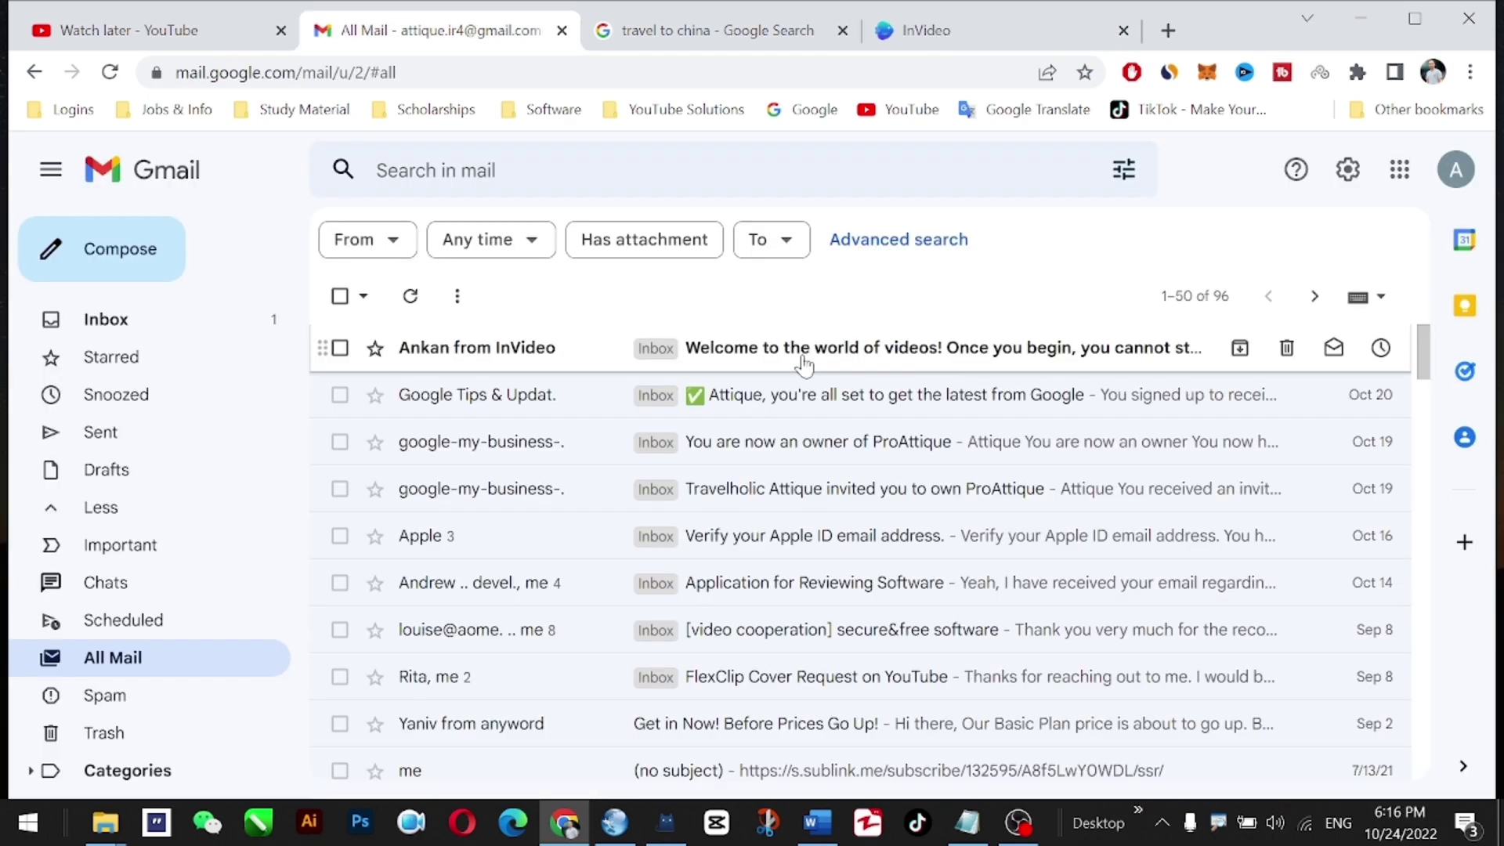
Step: Follow the welcome email's 'Create your first video' link to InVideo's onboarding questionnaire
left_click(805, 364)
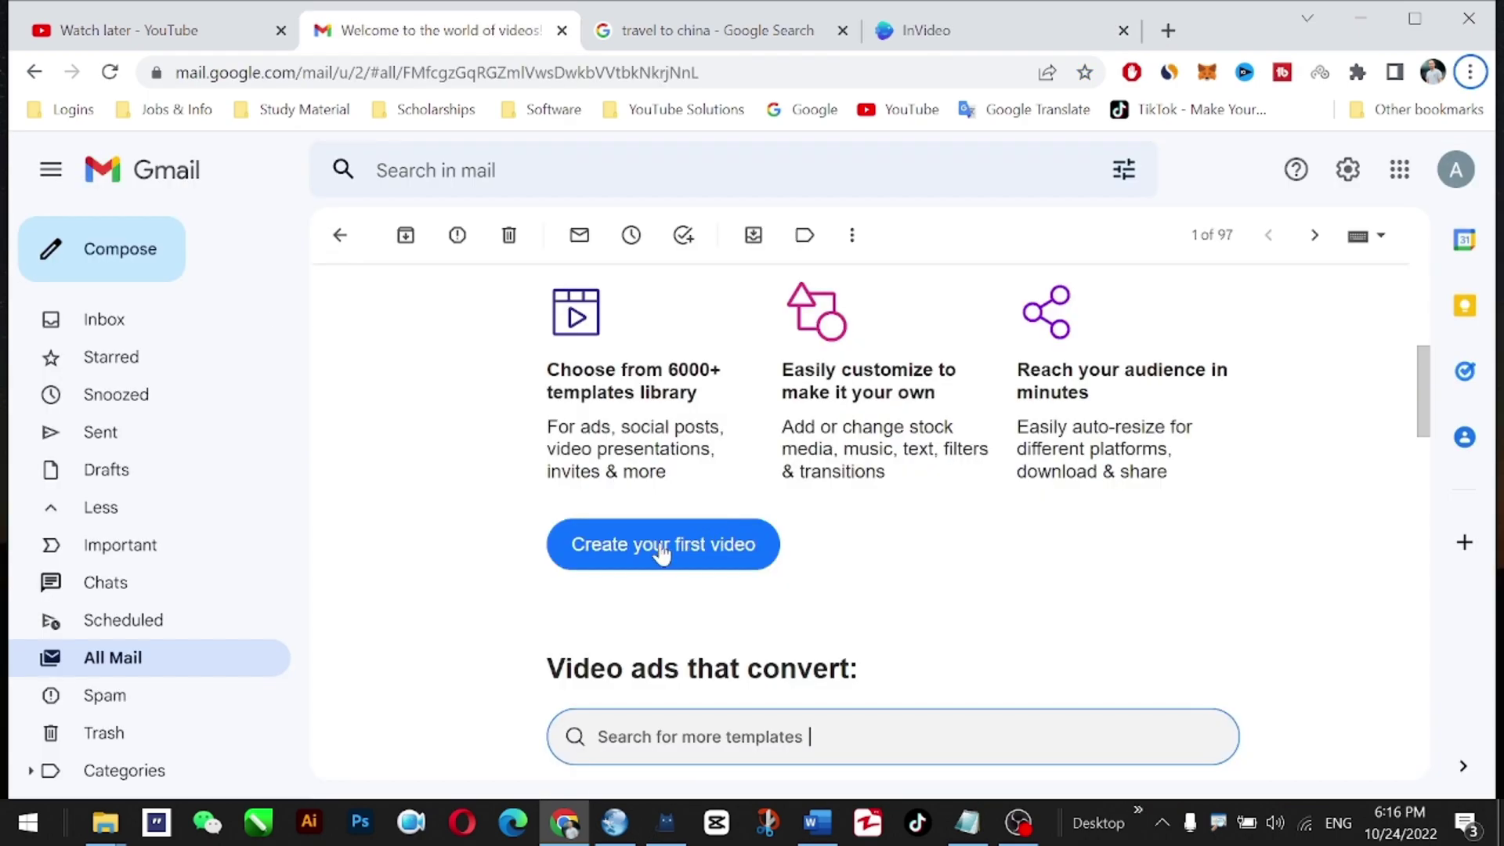
left_click(658, 548)
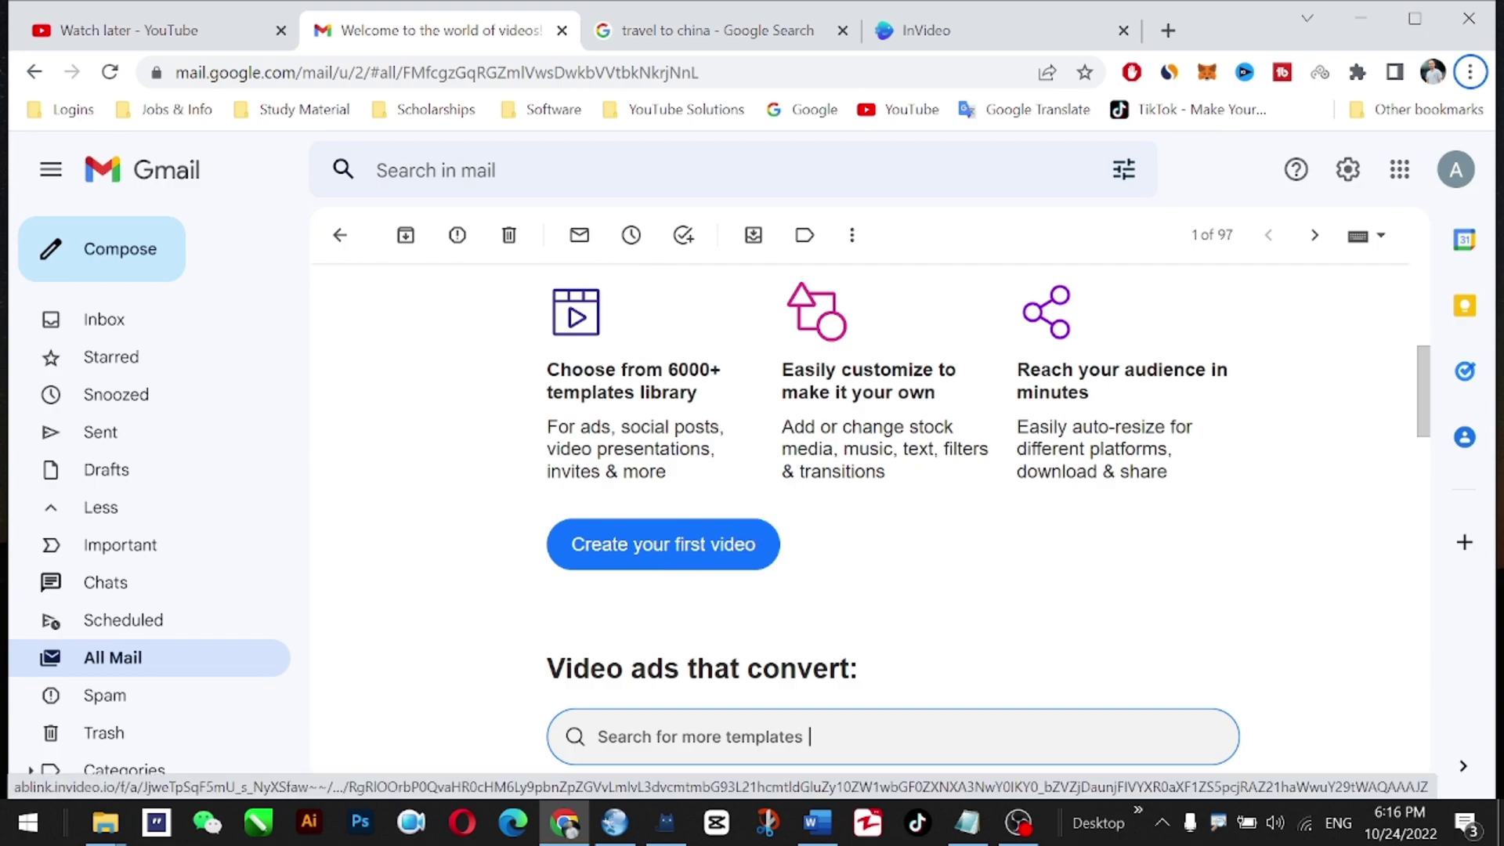
scroll(658, 548, "down", 3)
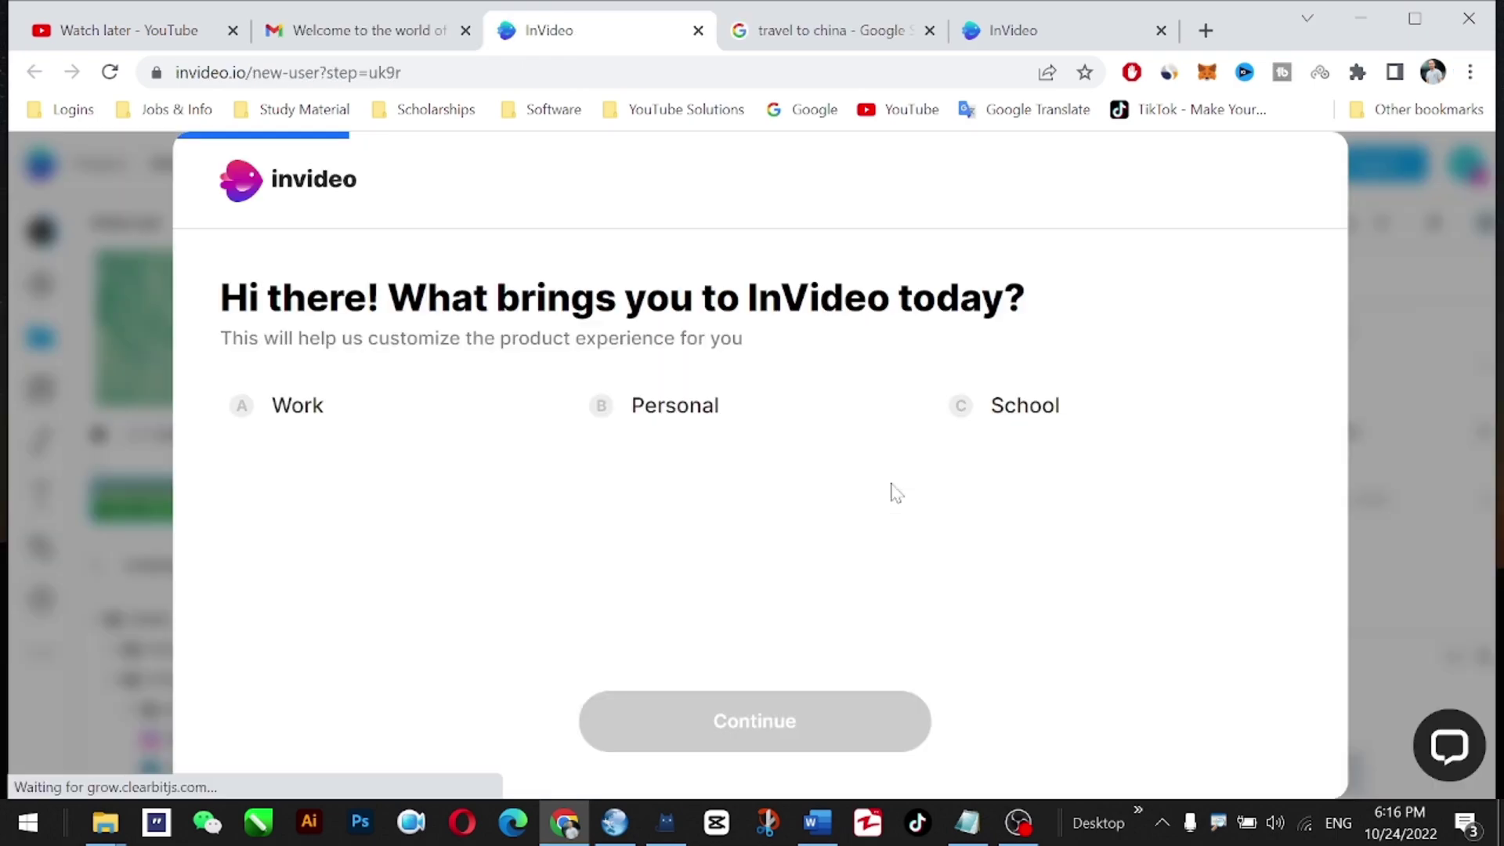
Step: Answer onboarding as Personal, Student, Just Me for both sizes, and YouTube videos as platform
left_click(675, 405)
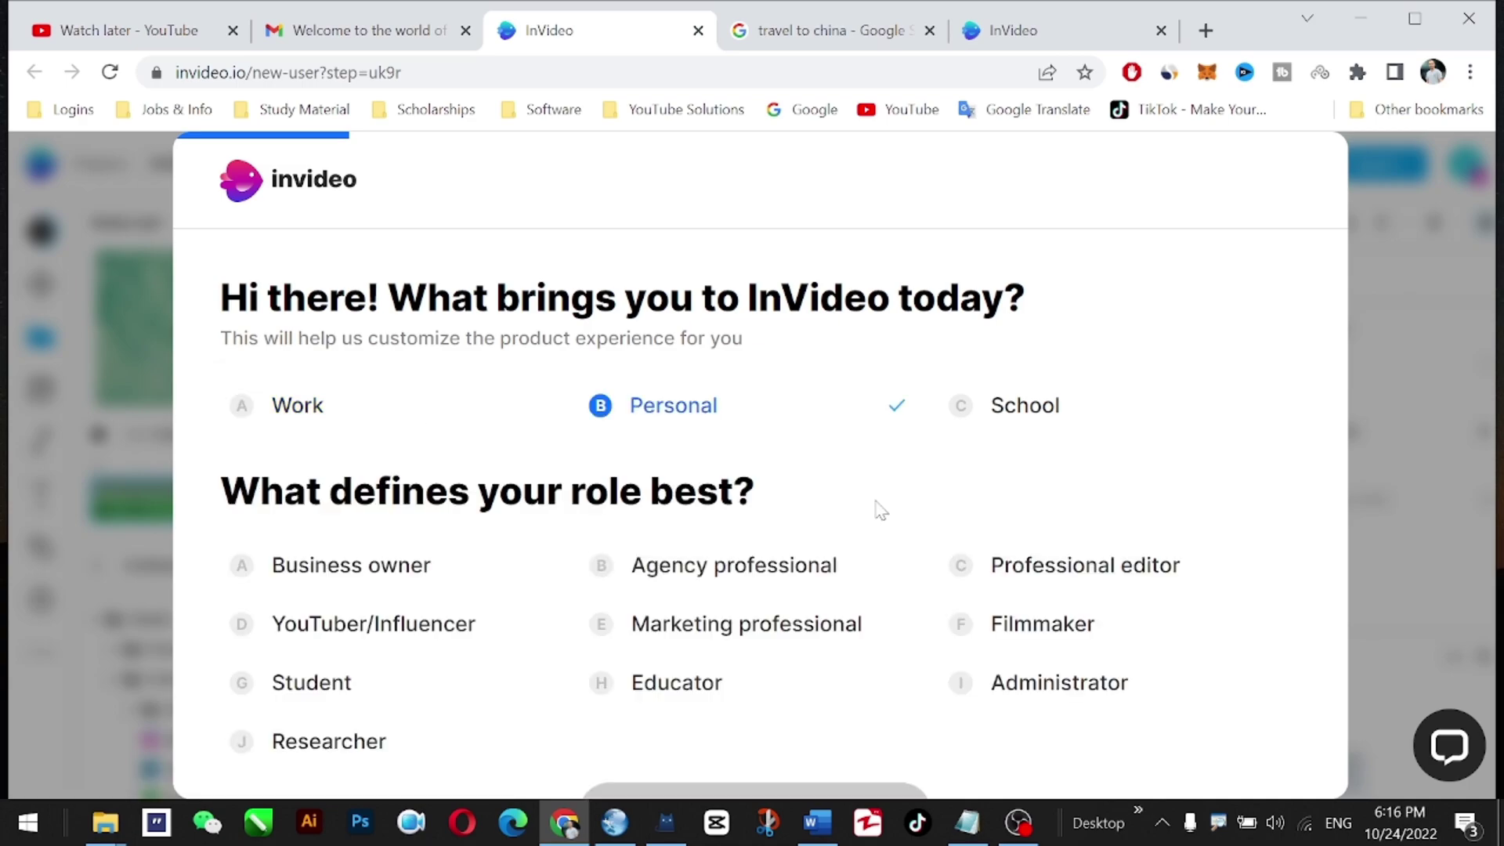
key("g")
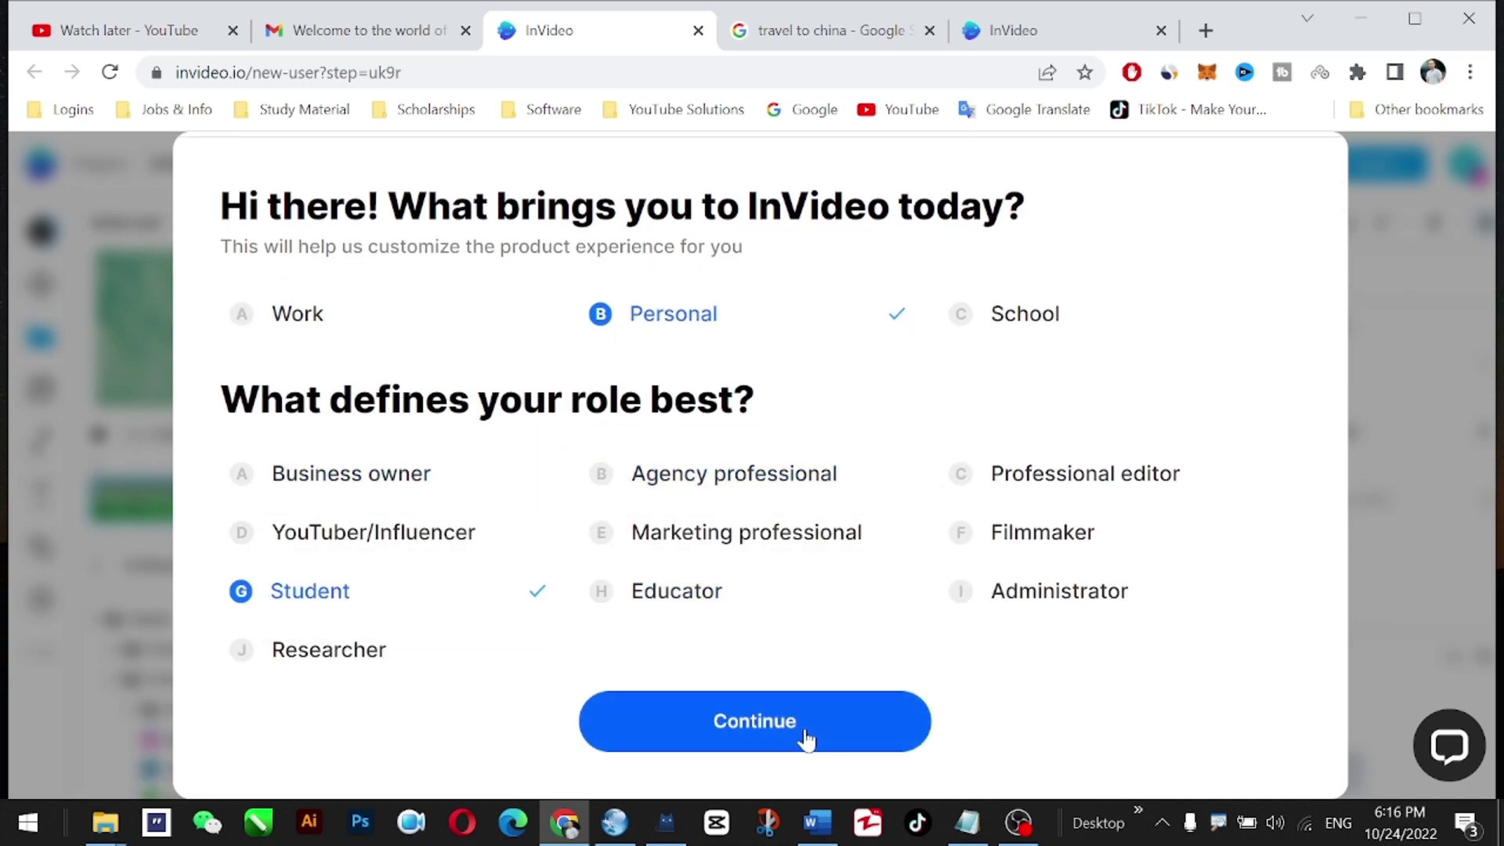
left_click(806, 735)
left_click(339, 313)
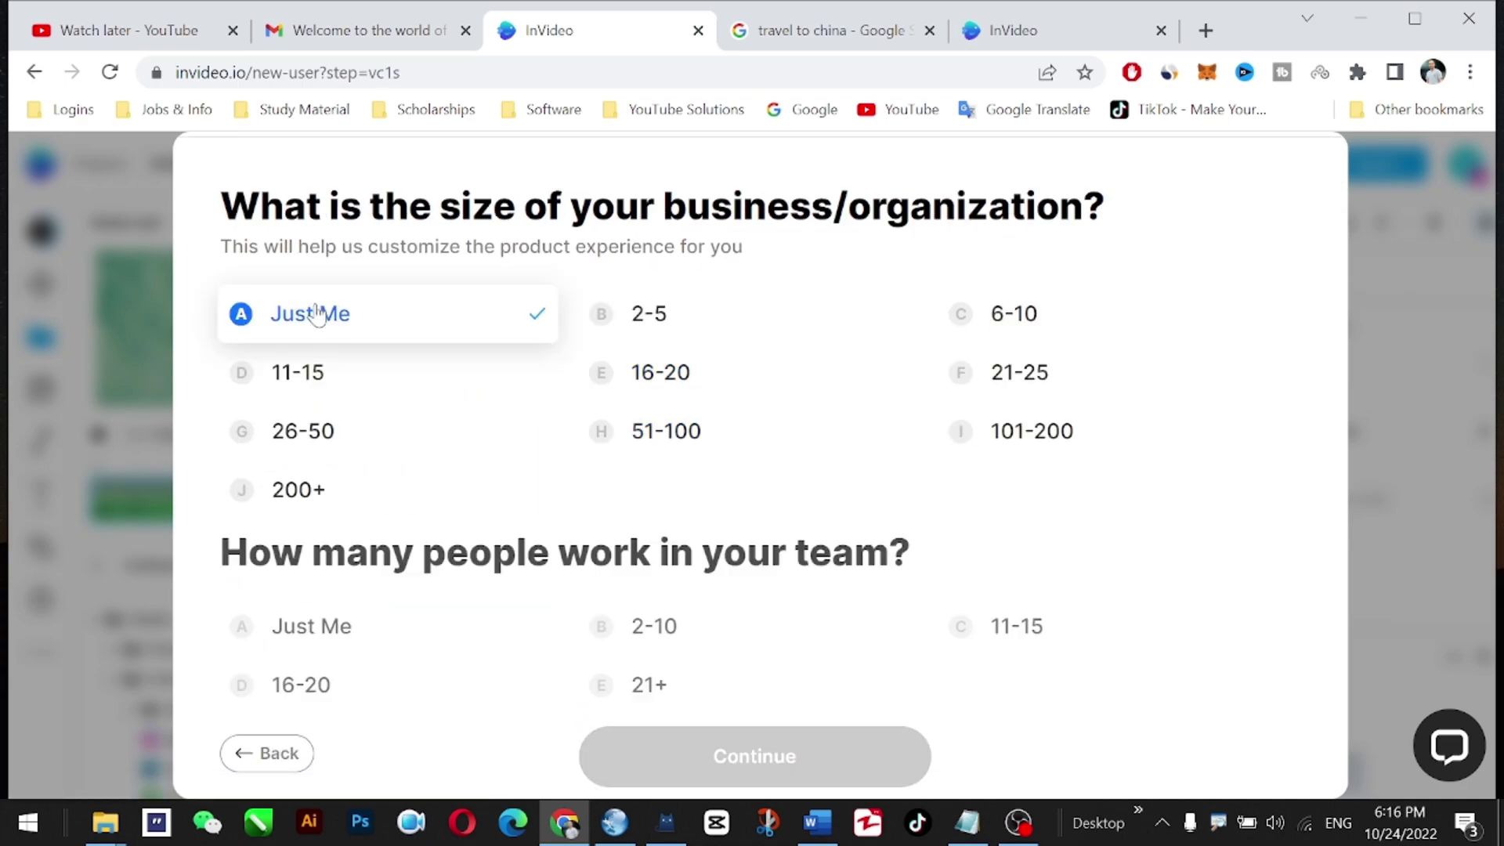
key("a")
left_click(712, 714)
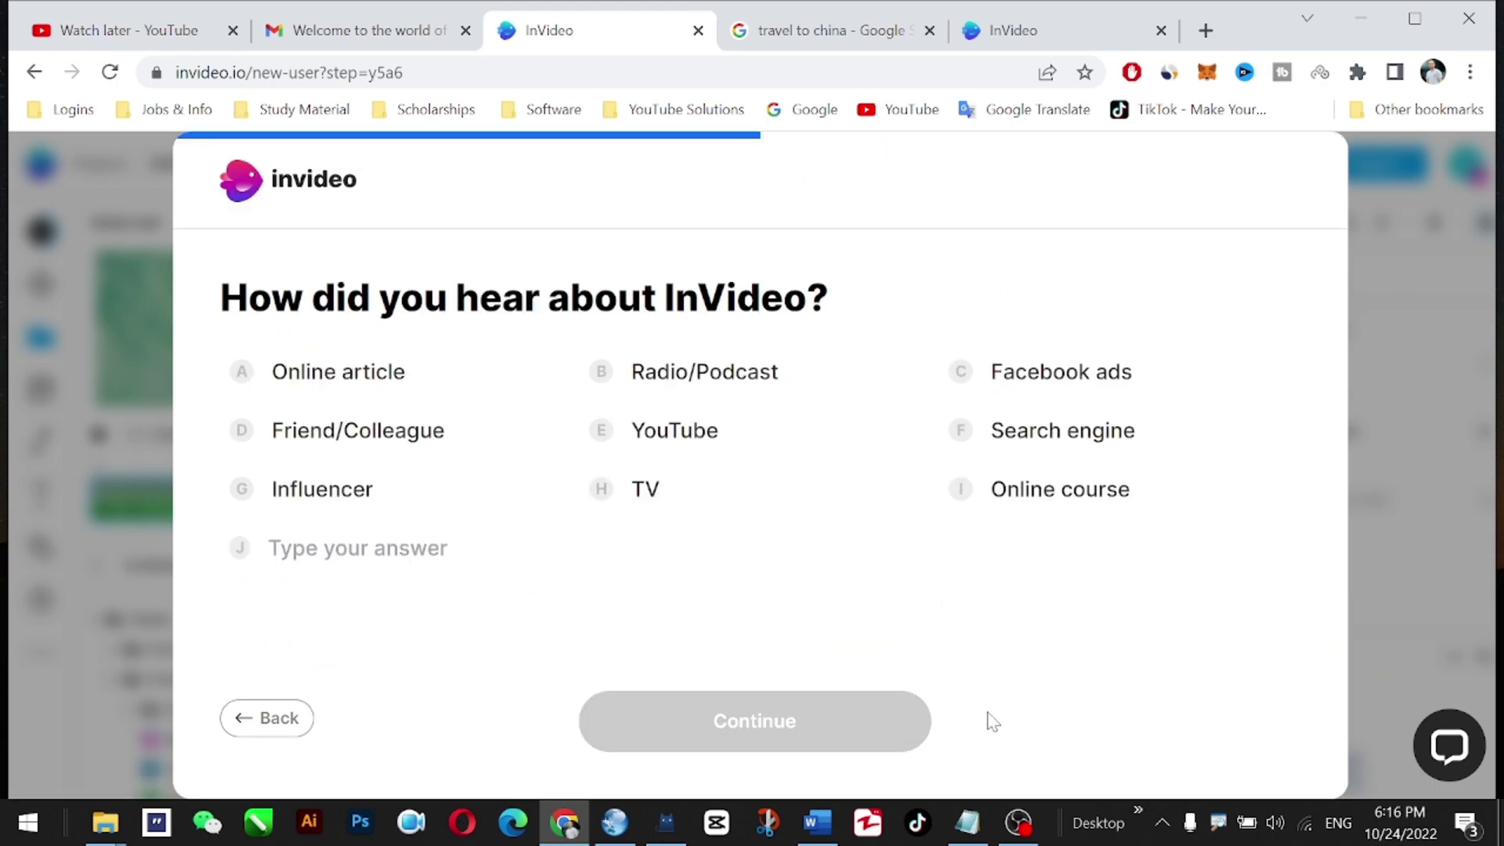
key("e")
left_click(396, 413)
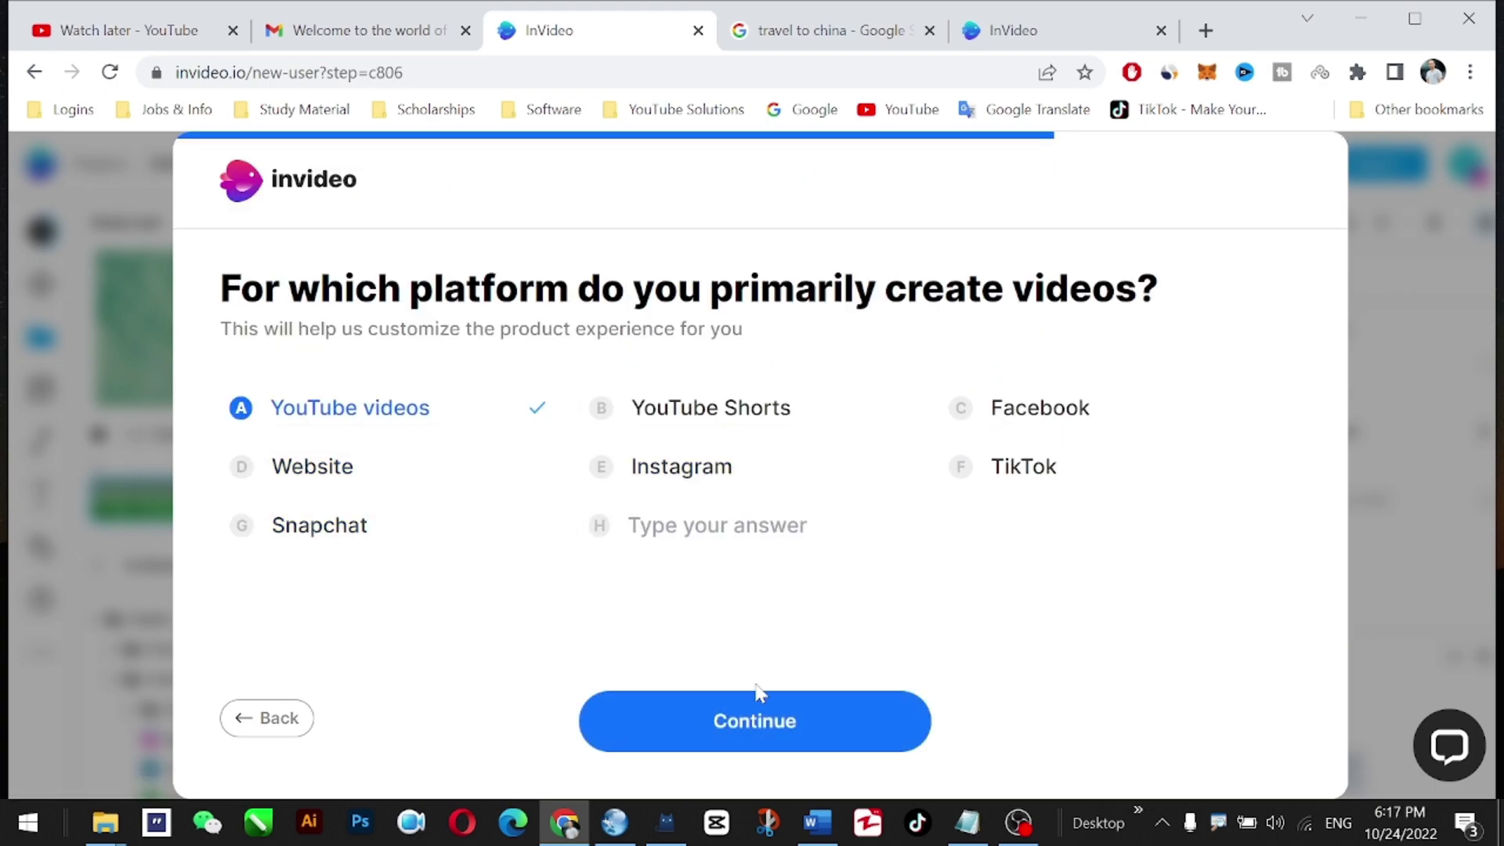
left_click(742, 716)
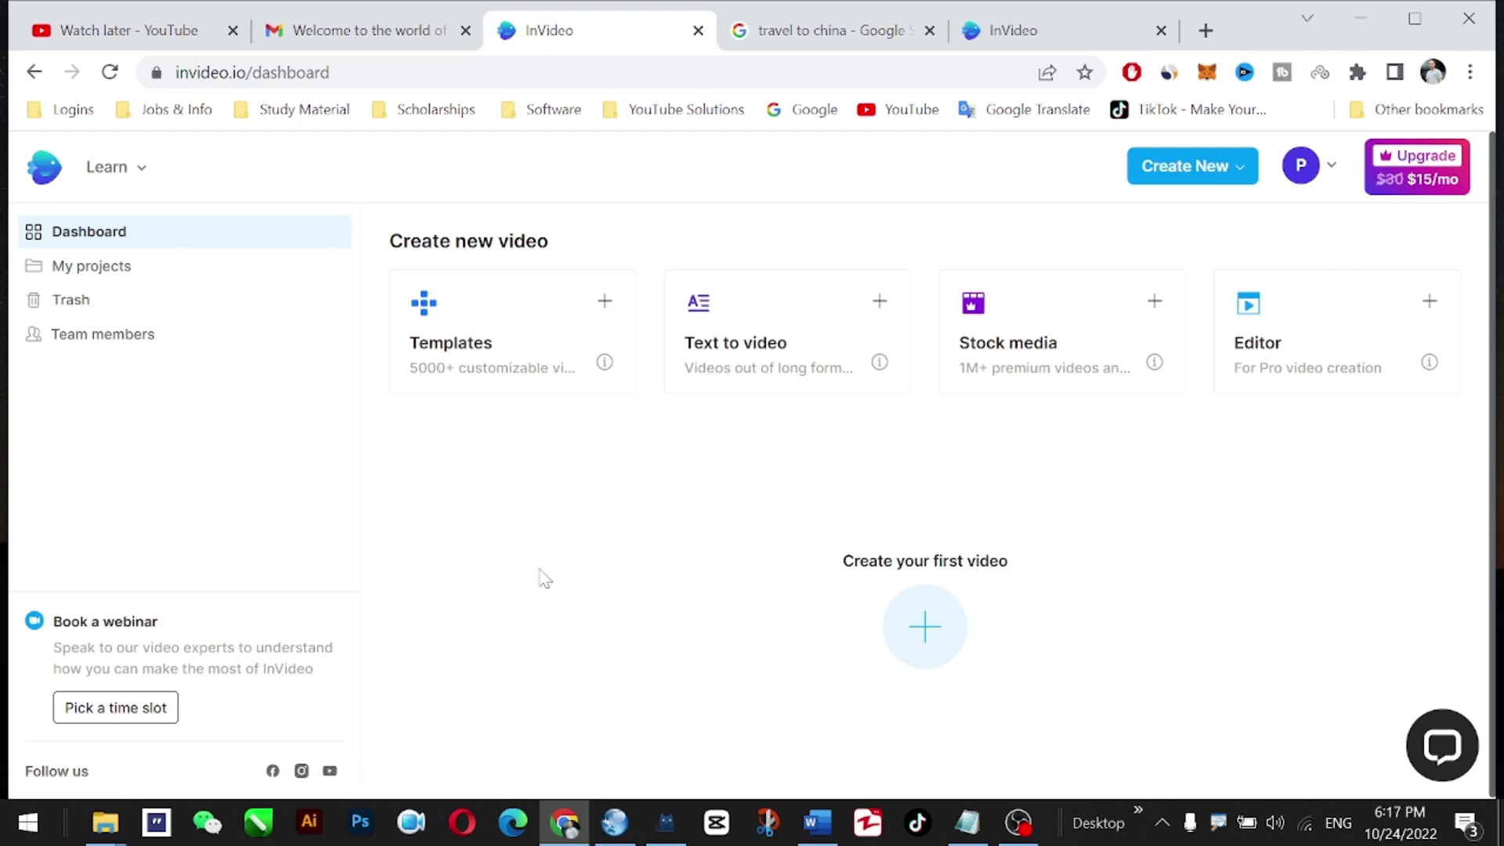
Step: Check the empty My projects page, return to the Dashboard, and open the account menu
left_click(87, 270)
left_click(104, 220)
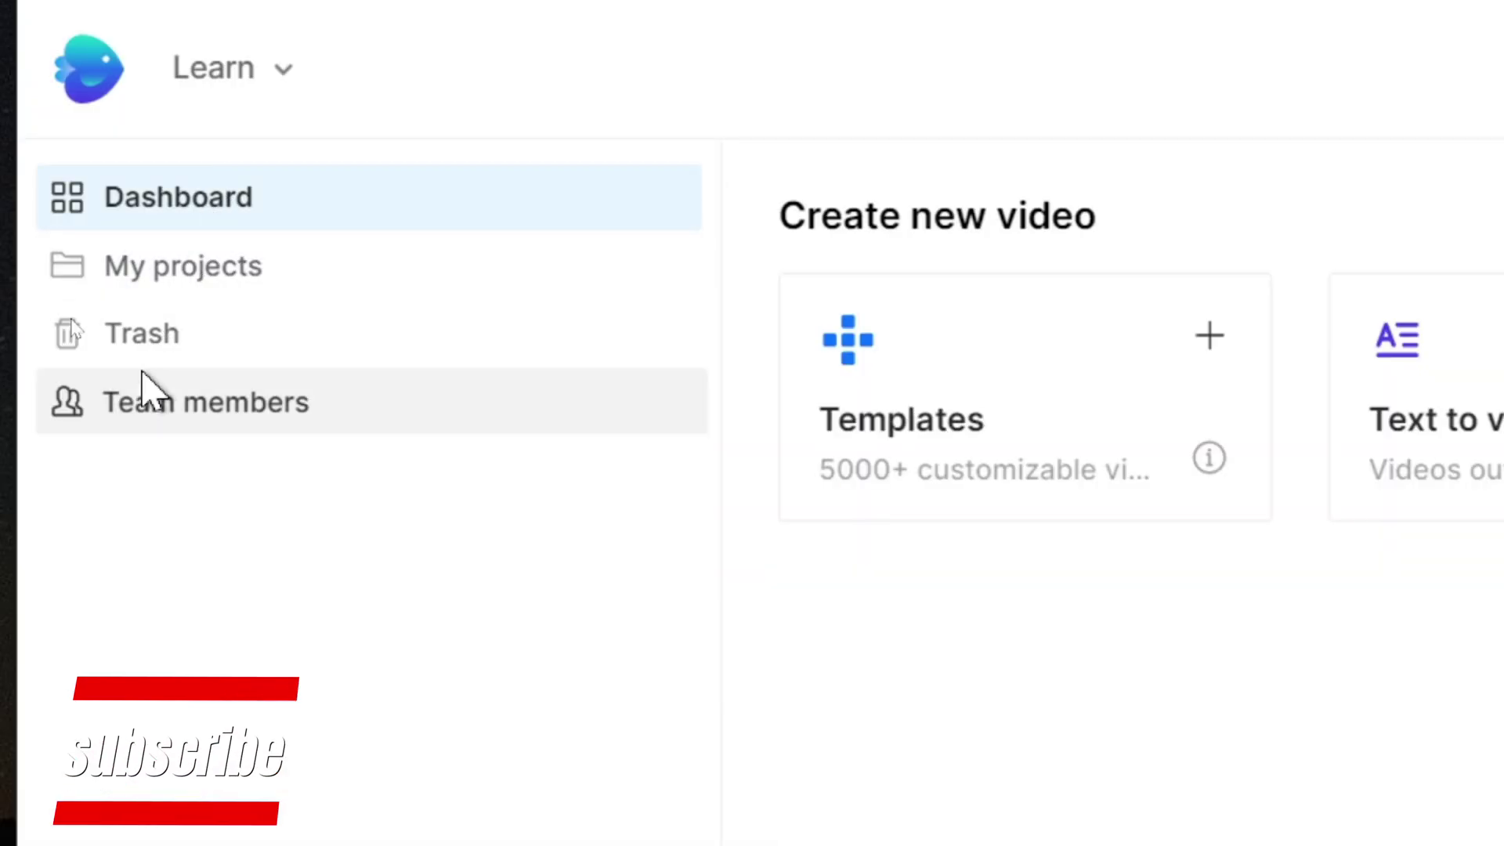
left_click(192, 268)
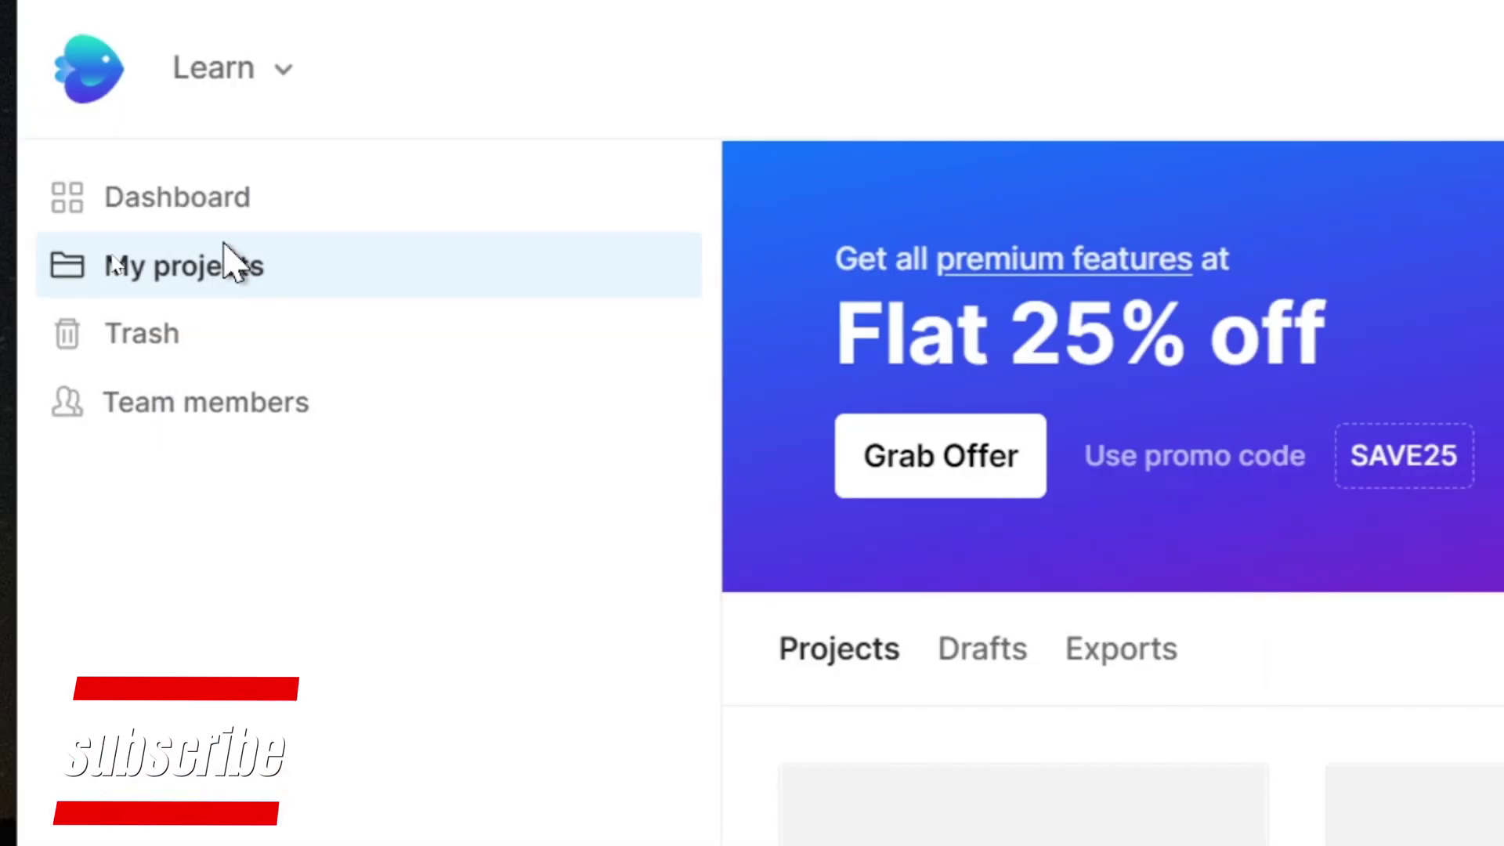
left_click(158, 202)
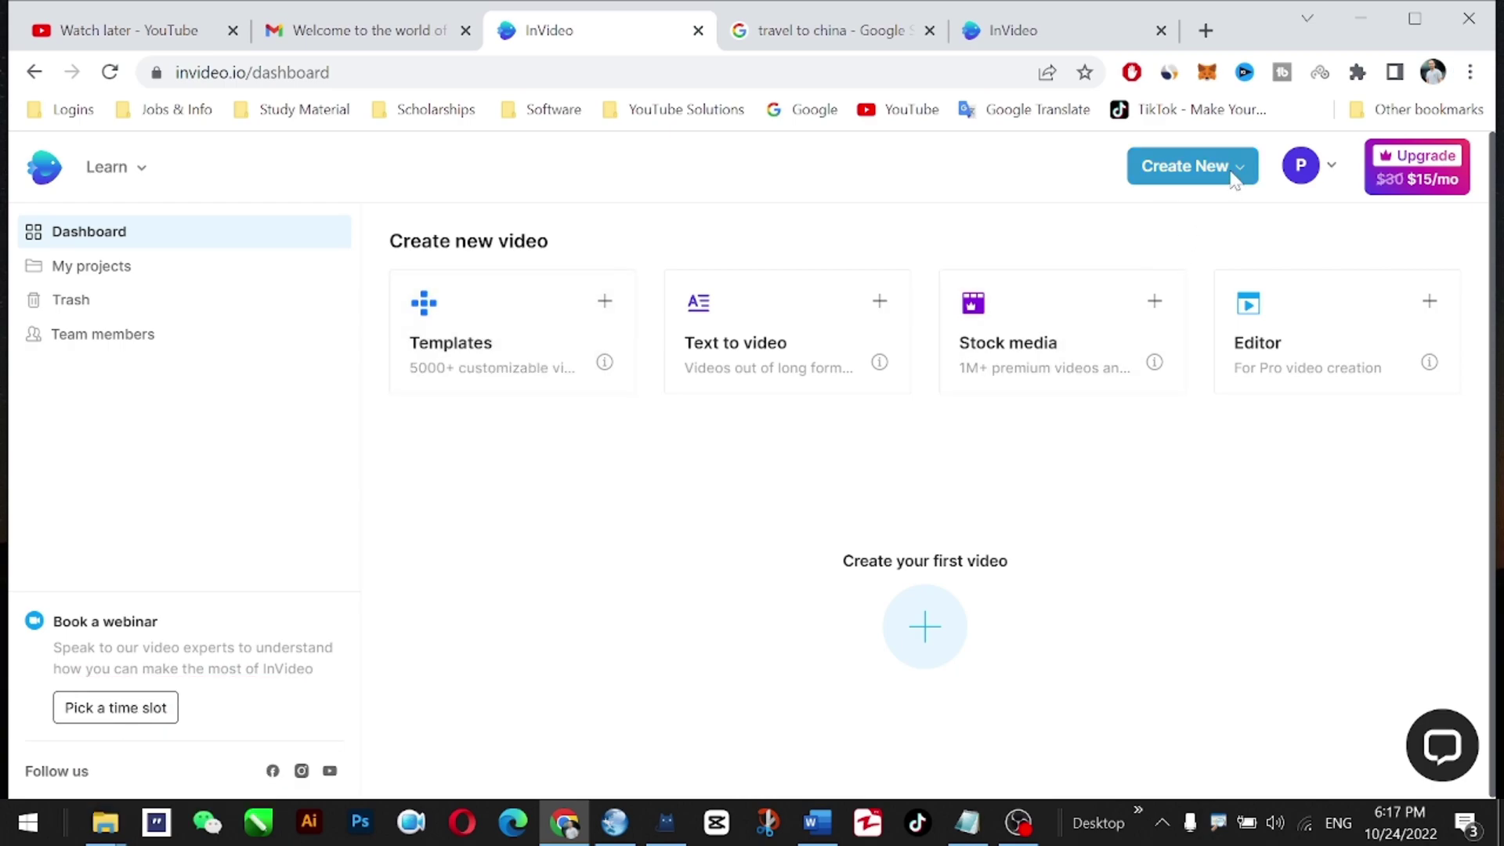
left_click(1326, 171)
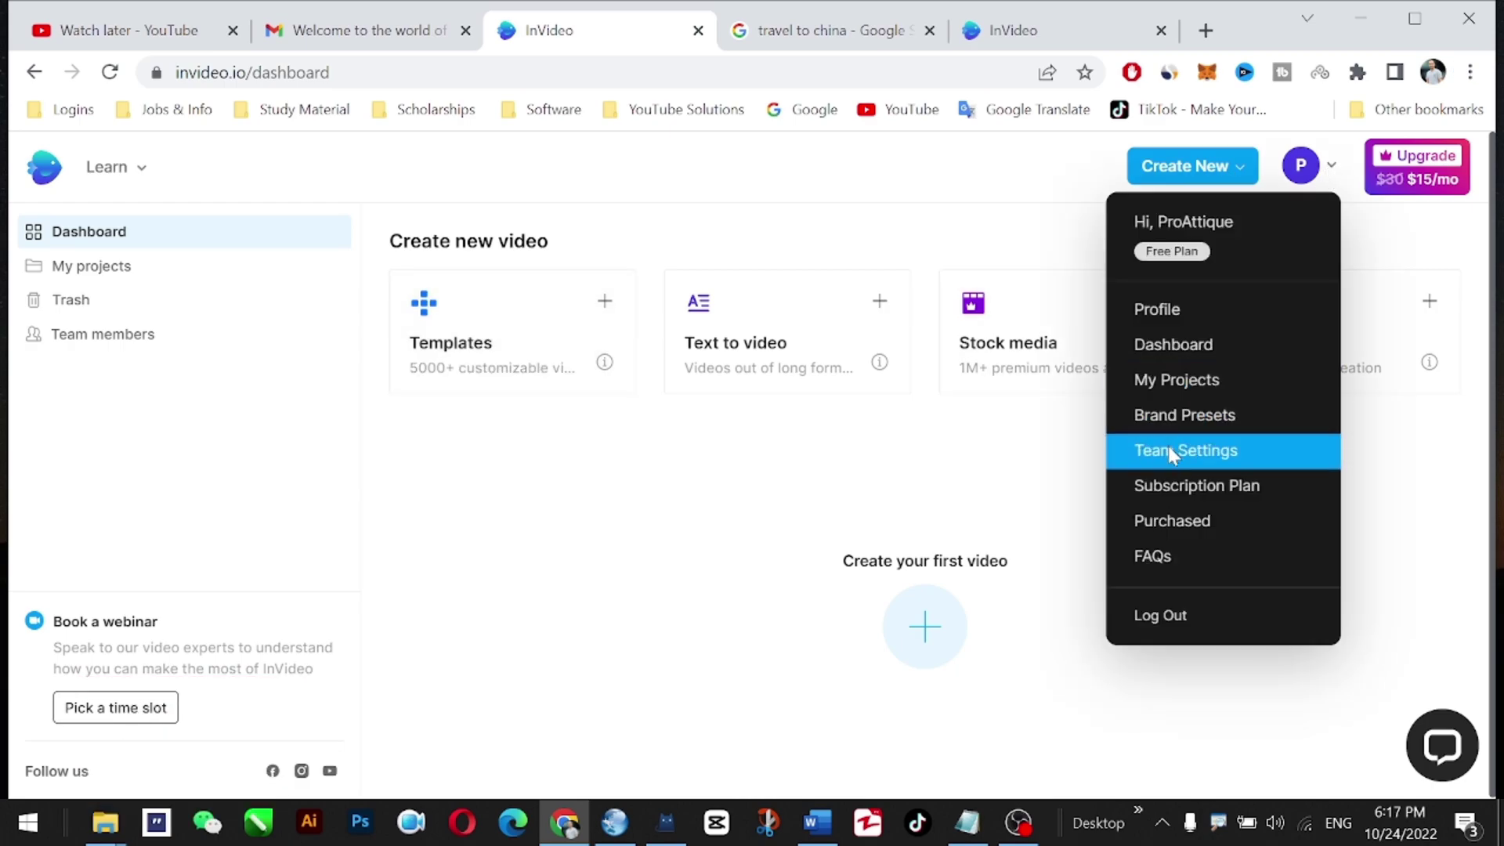
Step: Save Brand Presets with the uploaded logo, Facebook Page and Twitter Handle filled in
left_click(1171, 415)
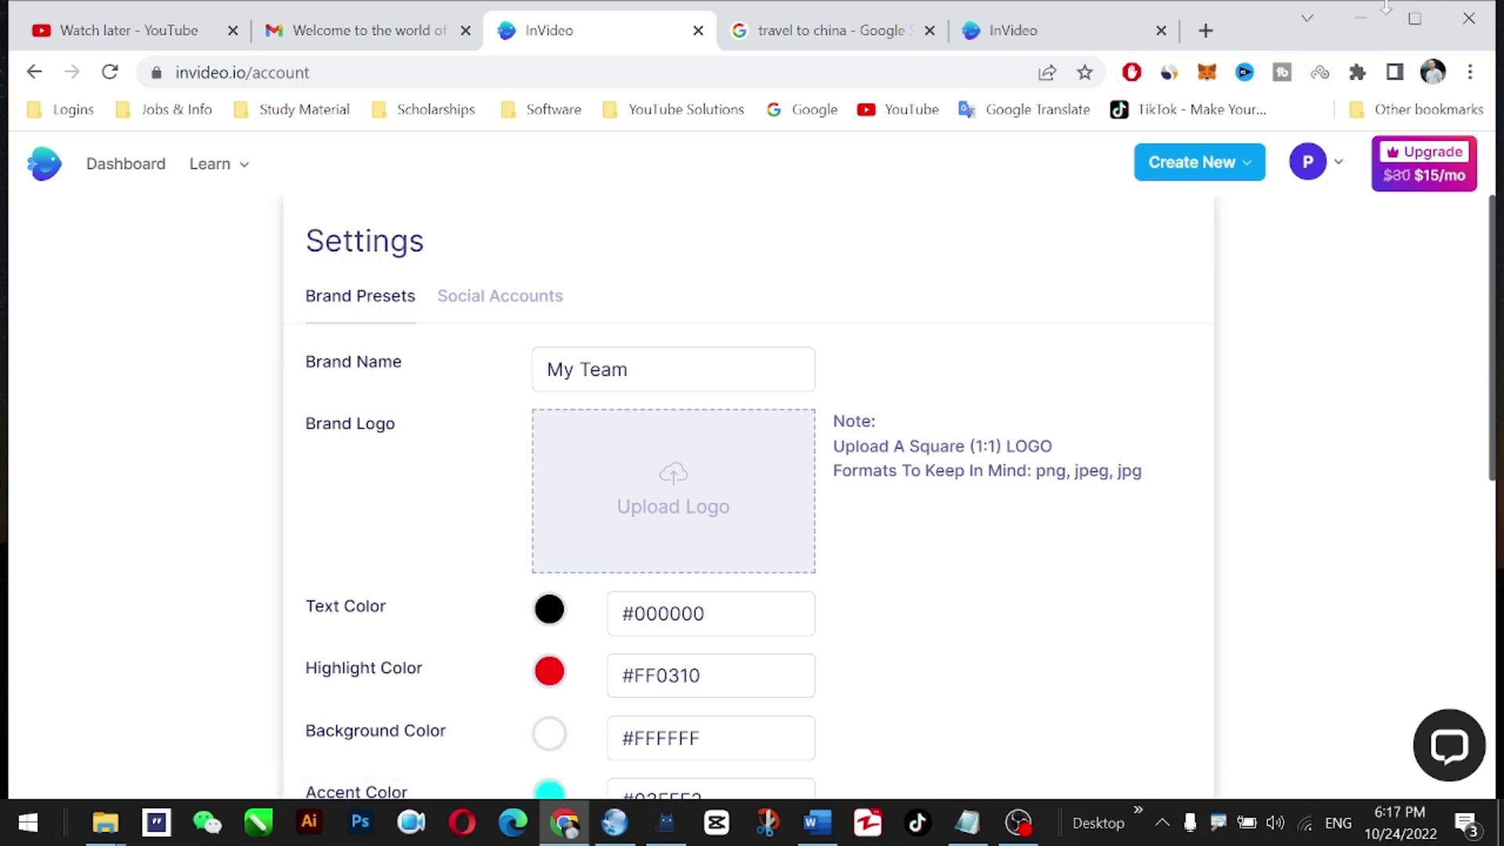
scroll(828, 539, "down", 2)
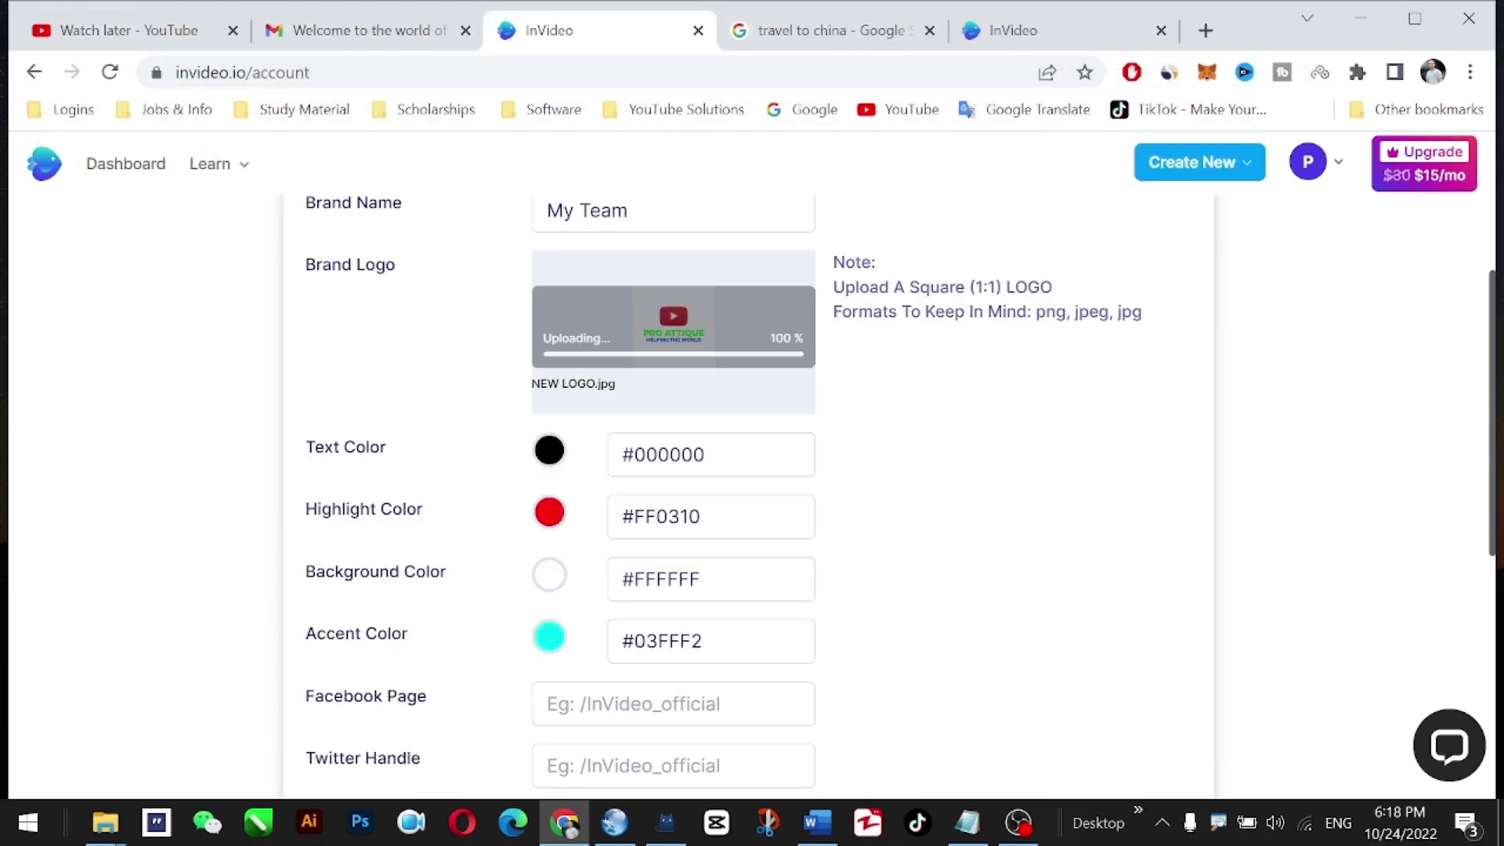
scroll(829, 539, "down", 2)
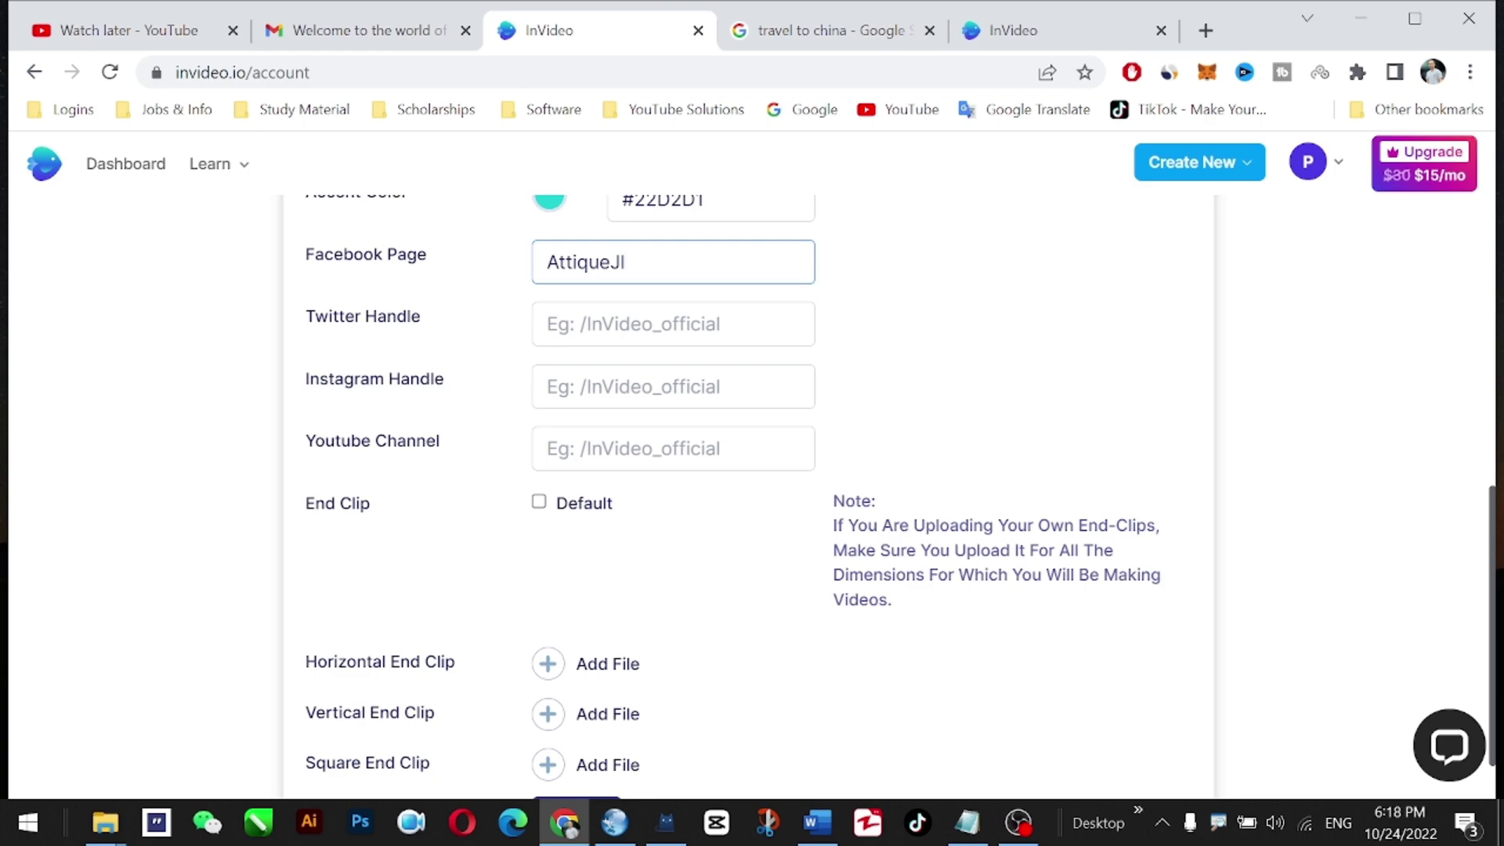
type("u")
key("Tab")
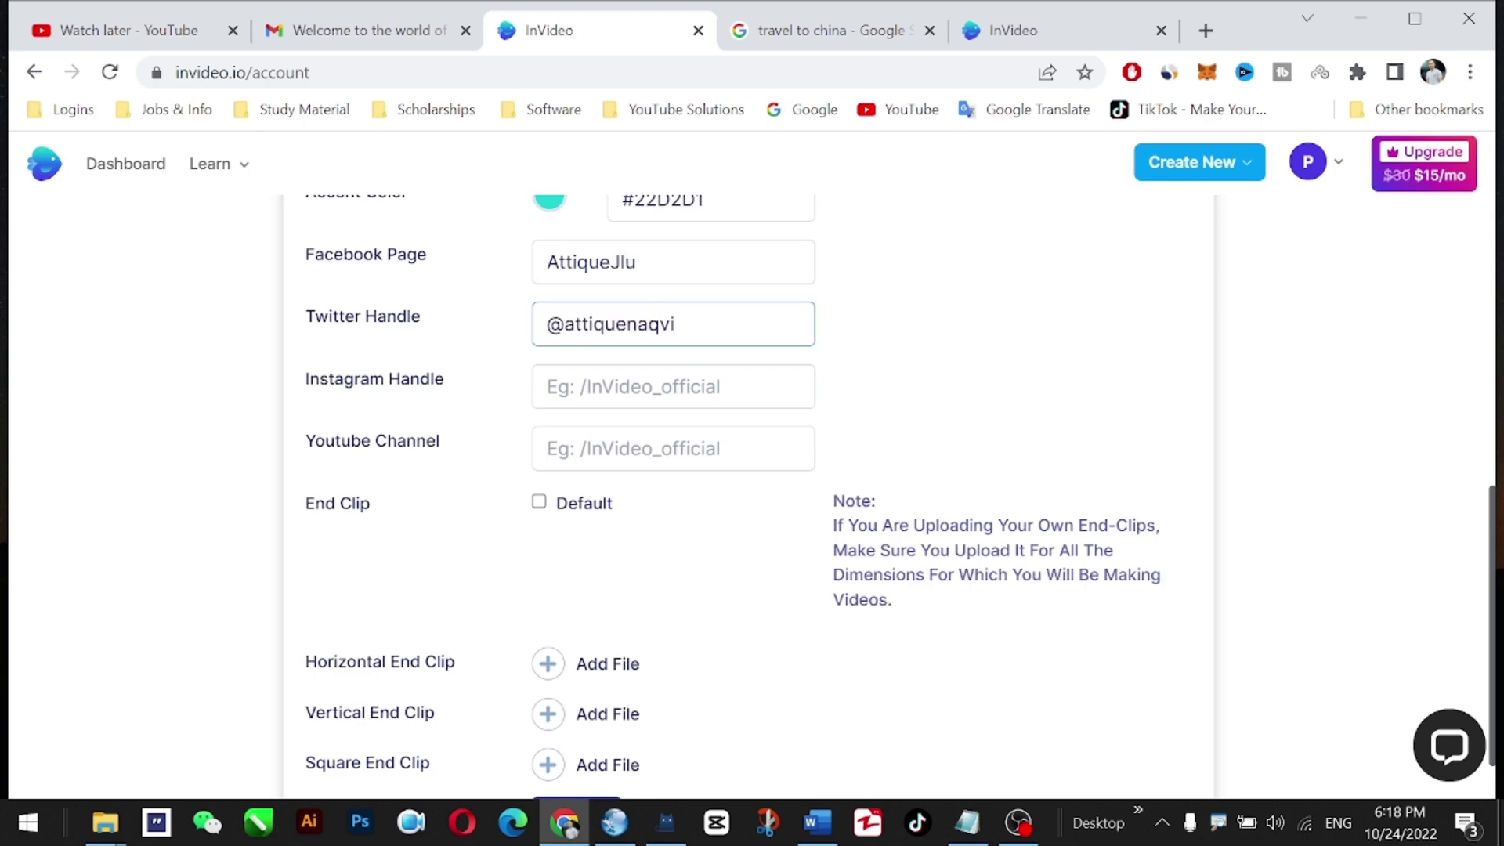
scroll(862, 337, "down", 1)
scroll(783, 376, "up", 7)
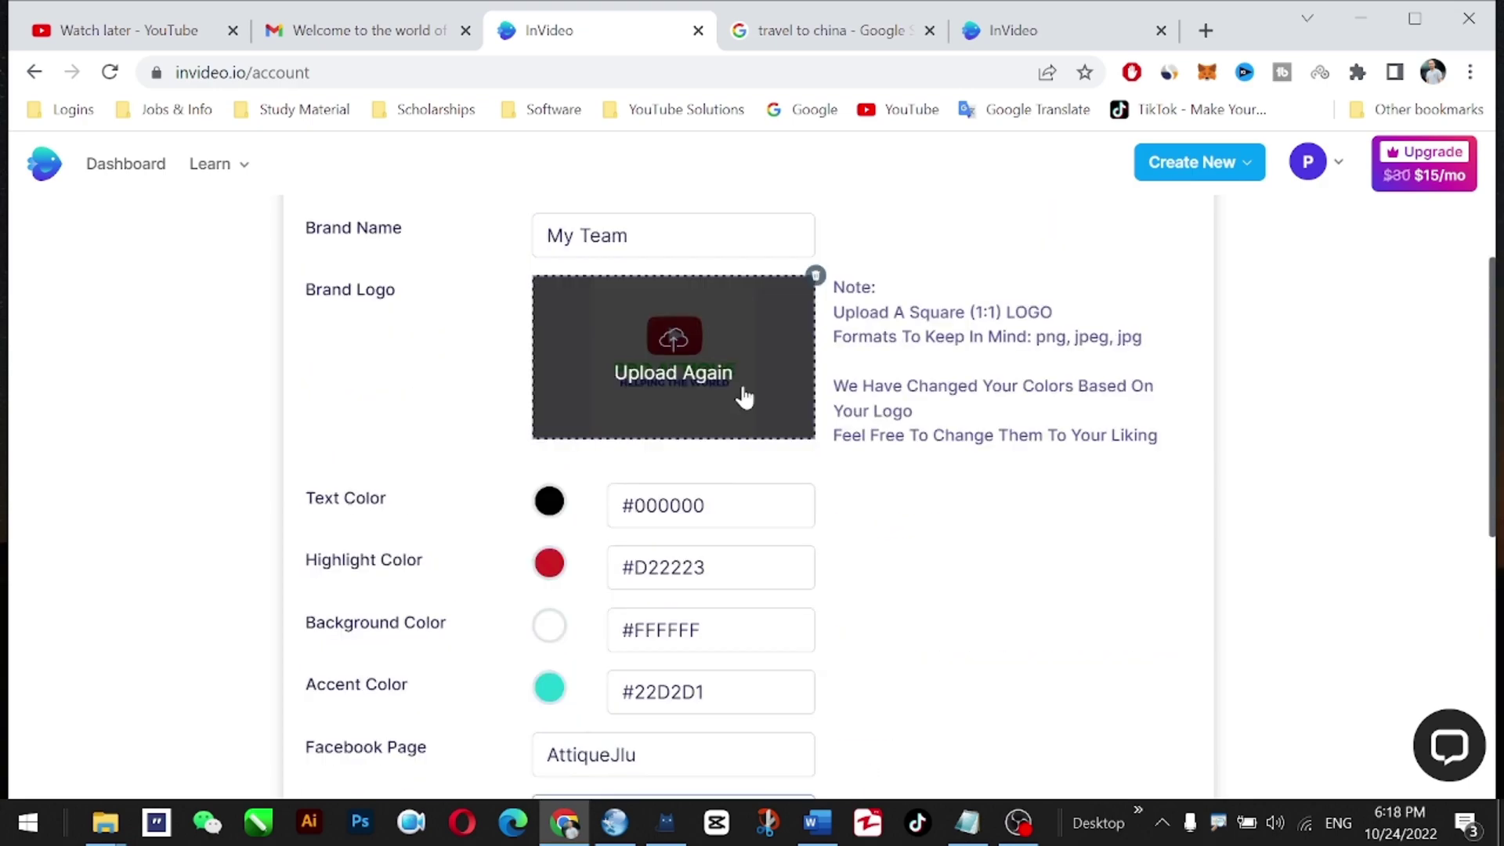
scroll(759, 415, "down", 7)
left_click(578, 745)
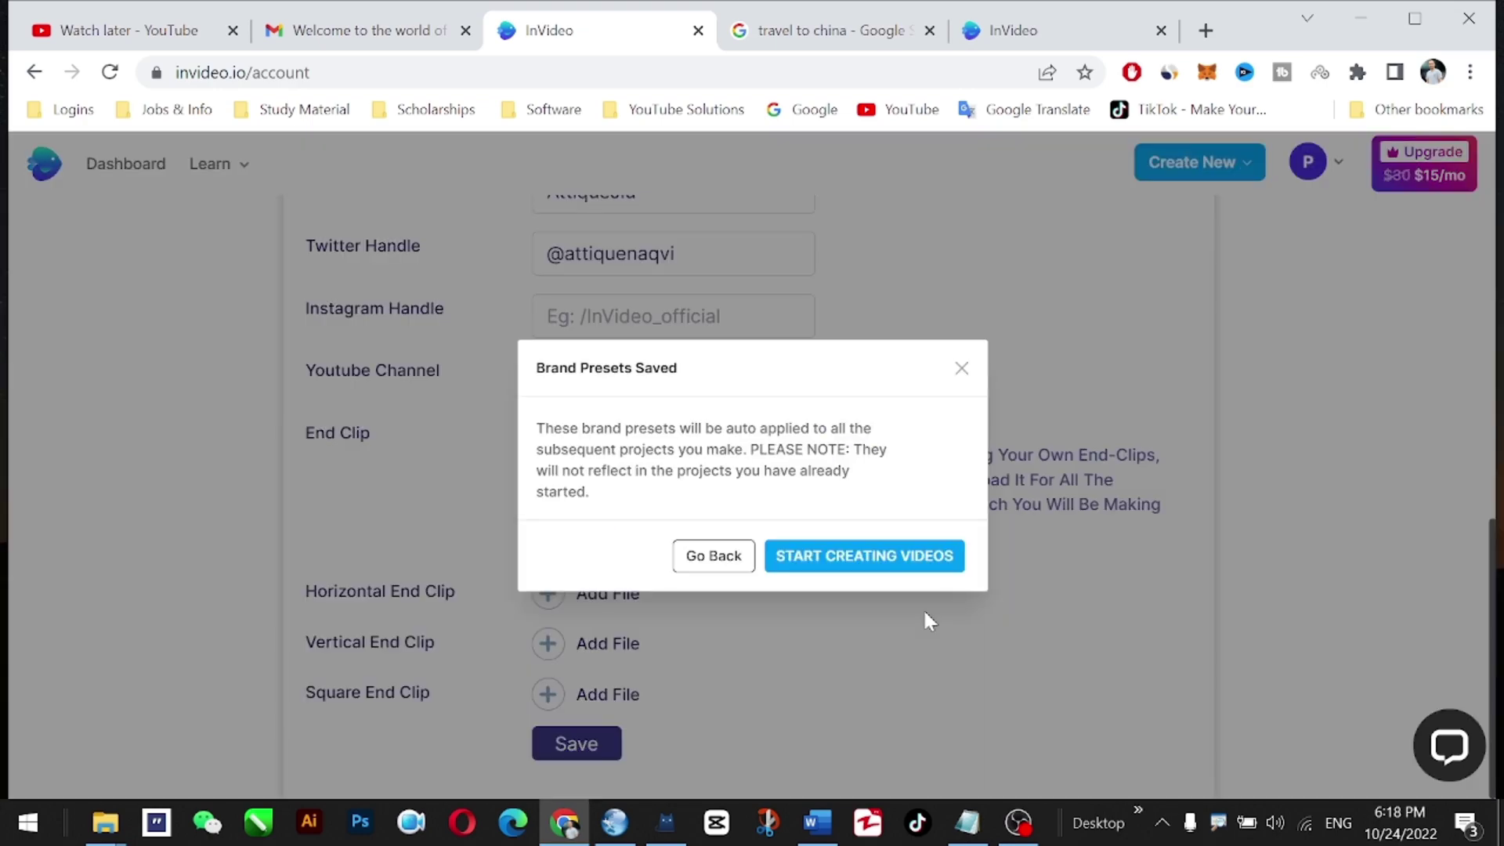
left_click(883, 557)
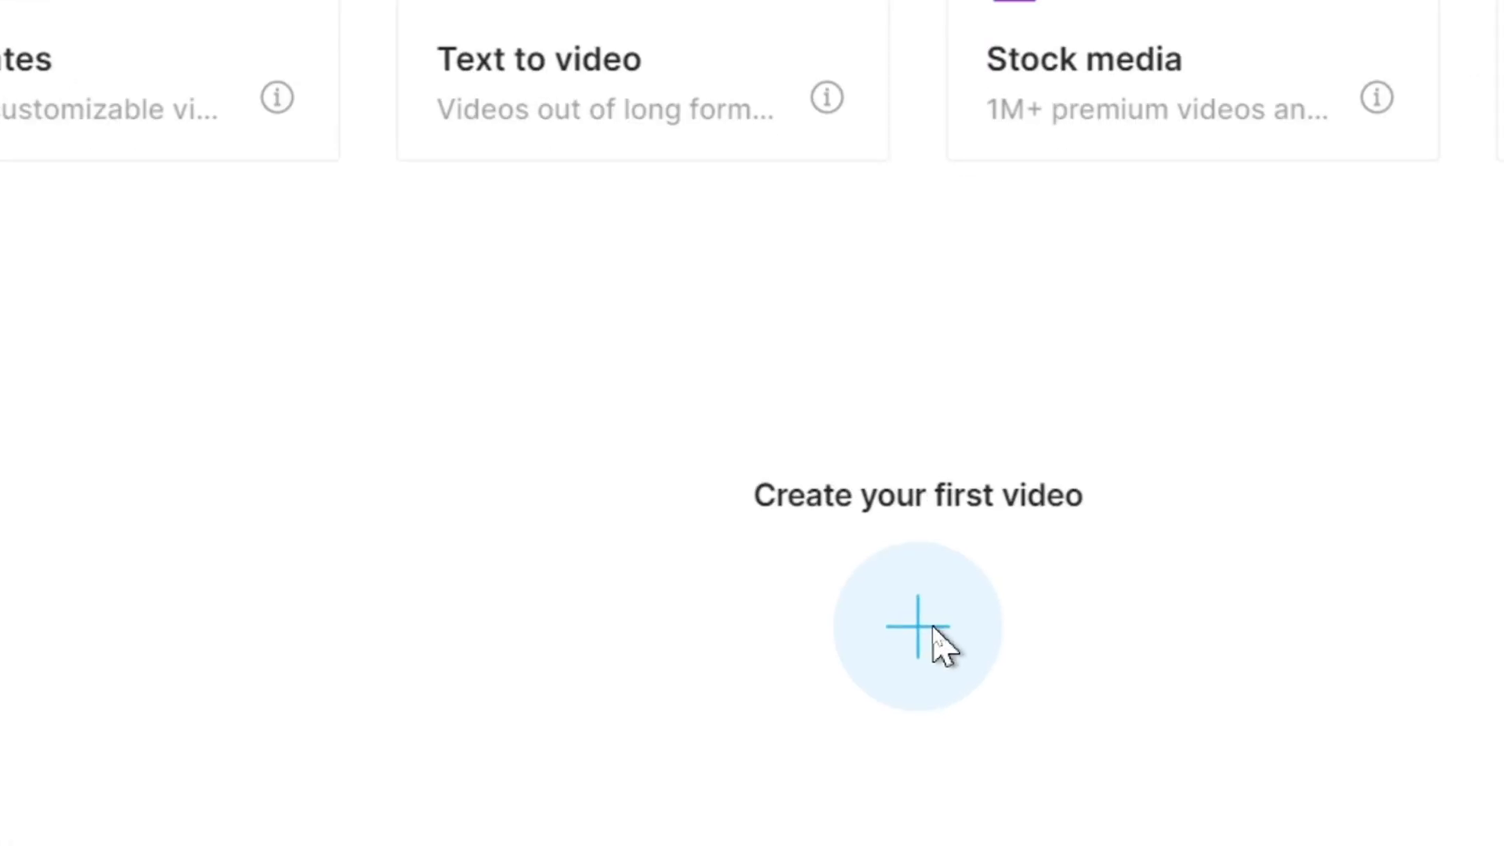
Step: Start a Landscape (16:9) video from the Fitness Promo text-to-video template
left_click(932, 634)
left_click(1042, 276)
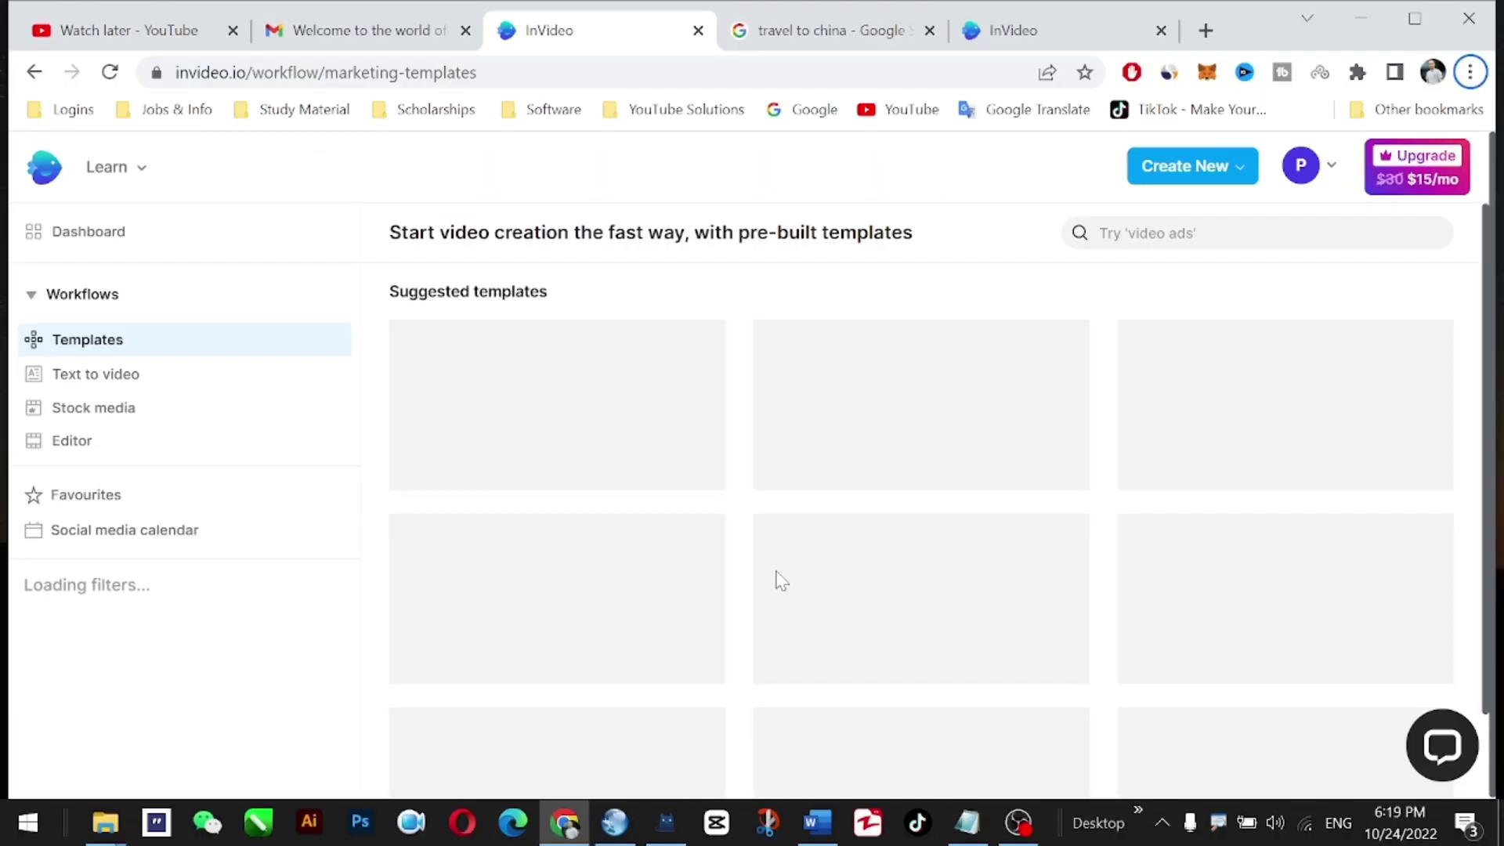
scroll(1151, 501, "down", 2)
scroll(1050, 527, "down", 4)
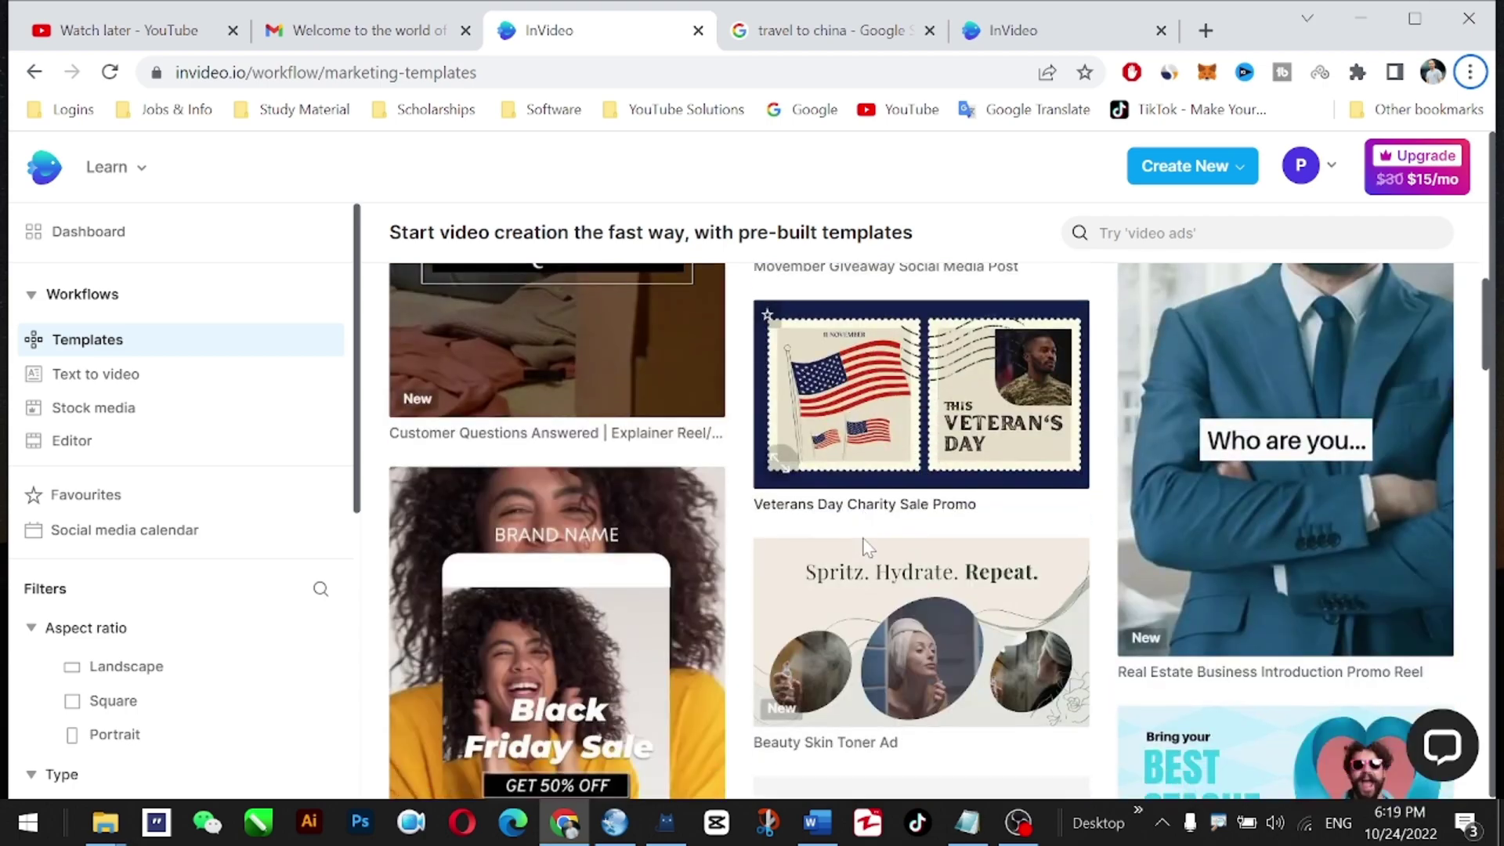
scroll(866, 548, "down", 7)
scroll(866, 548, "up", 10)
left_click(94, 373)
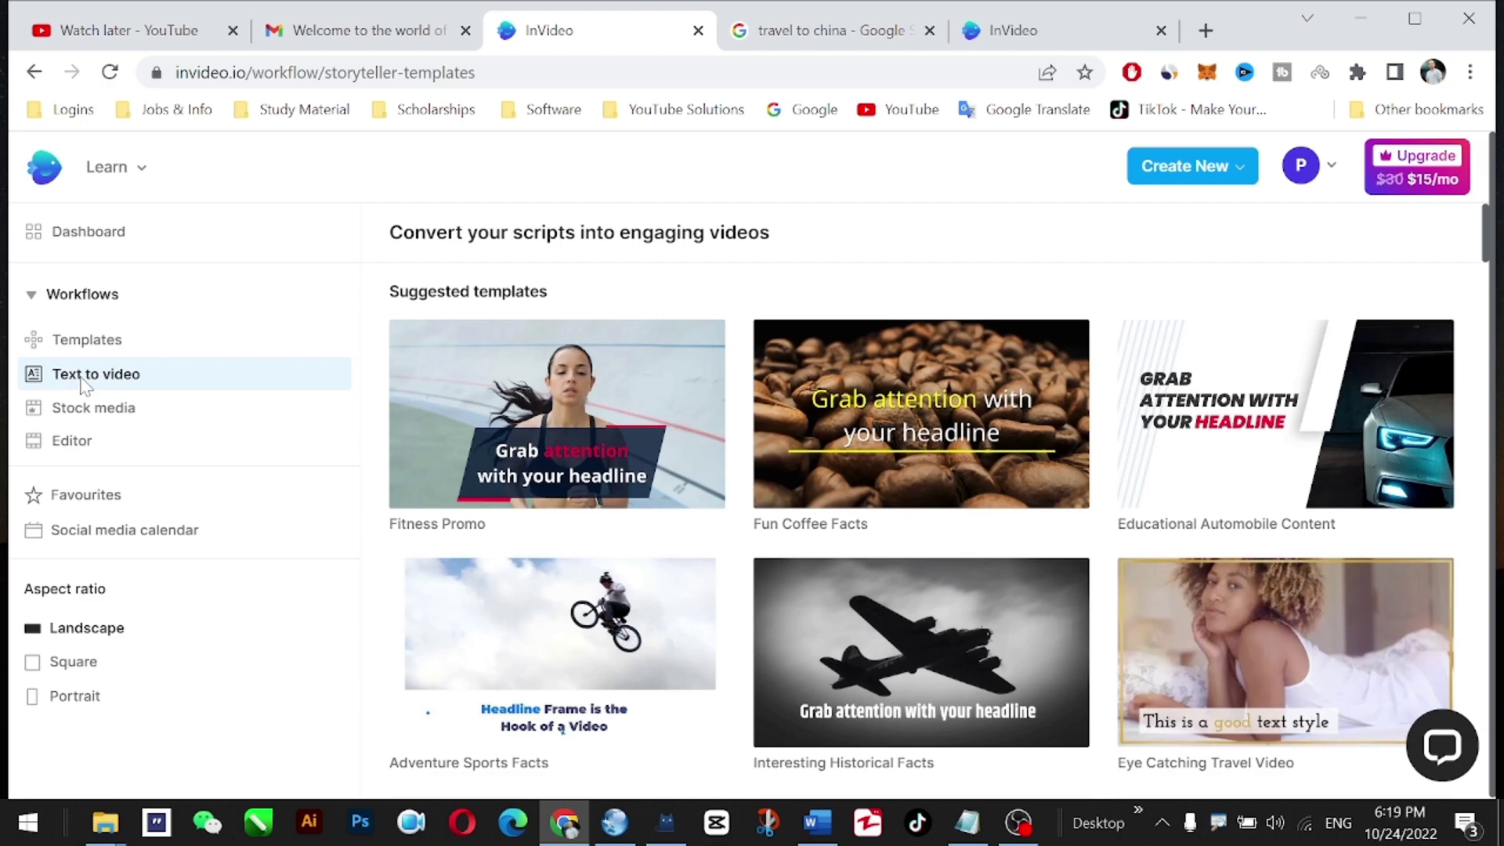
left_click(921, 413)
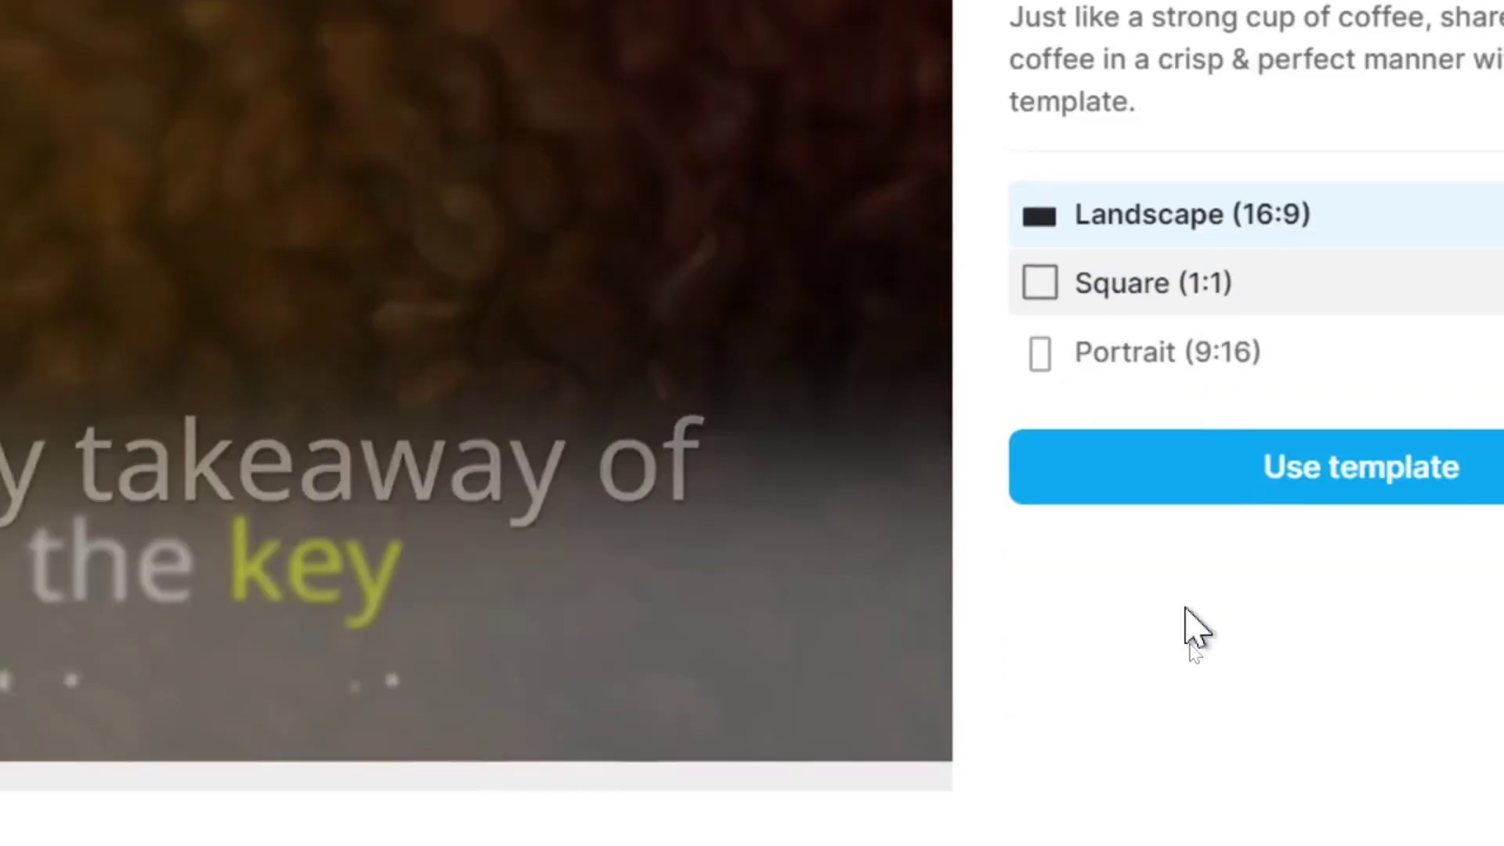
scroll(1029, 446, "down", 5)
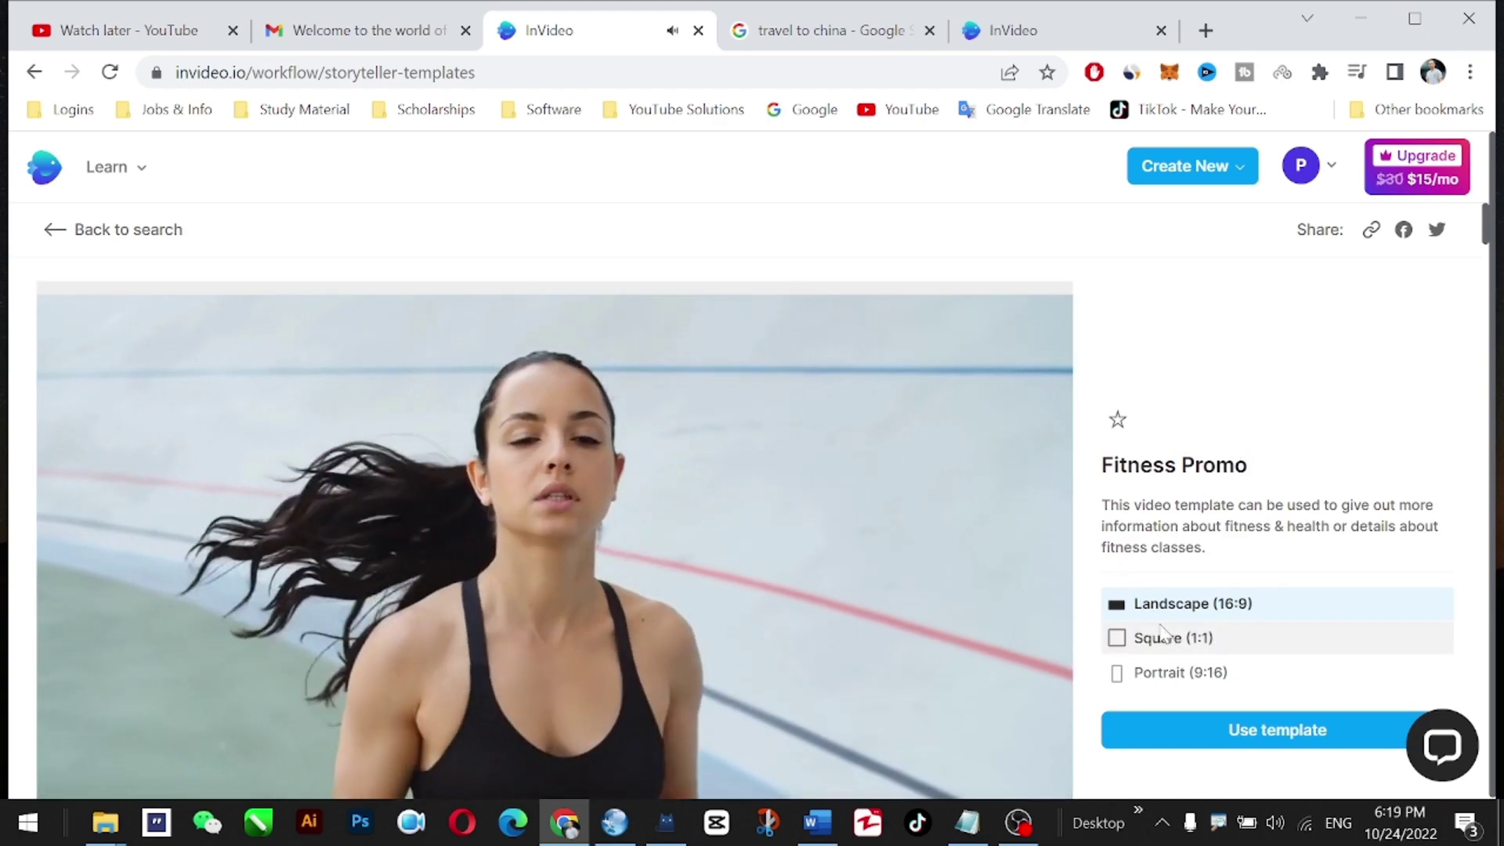
left_click(1253, 730)
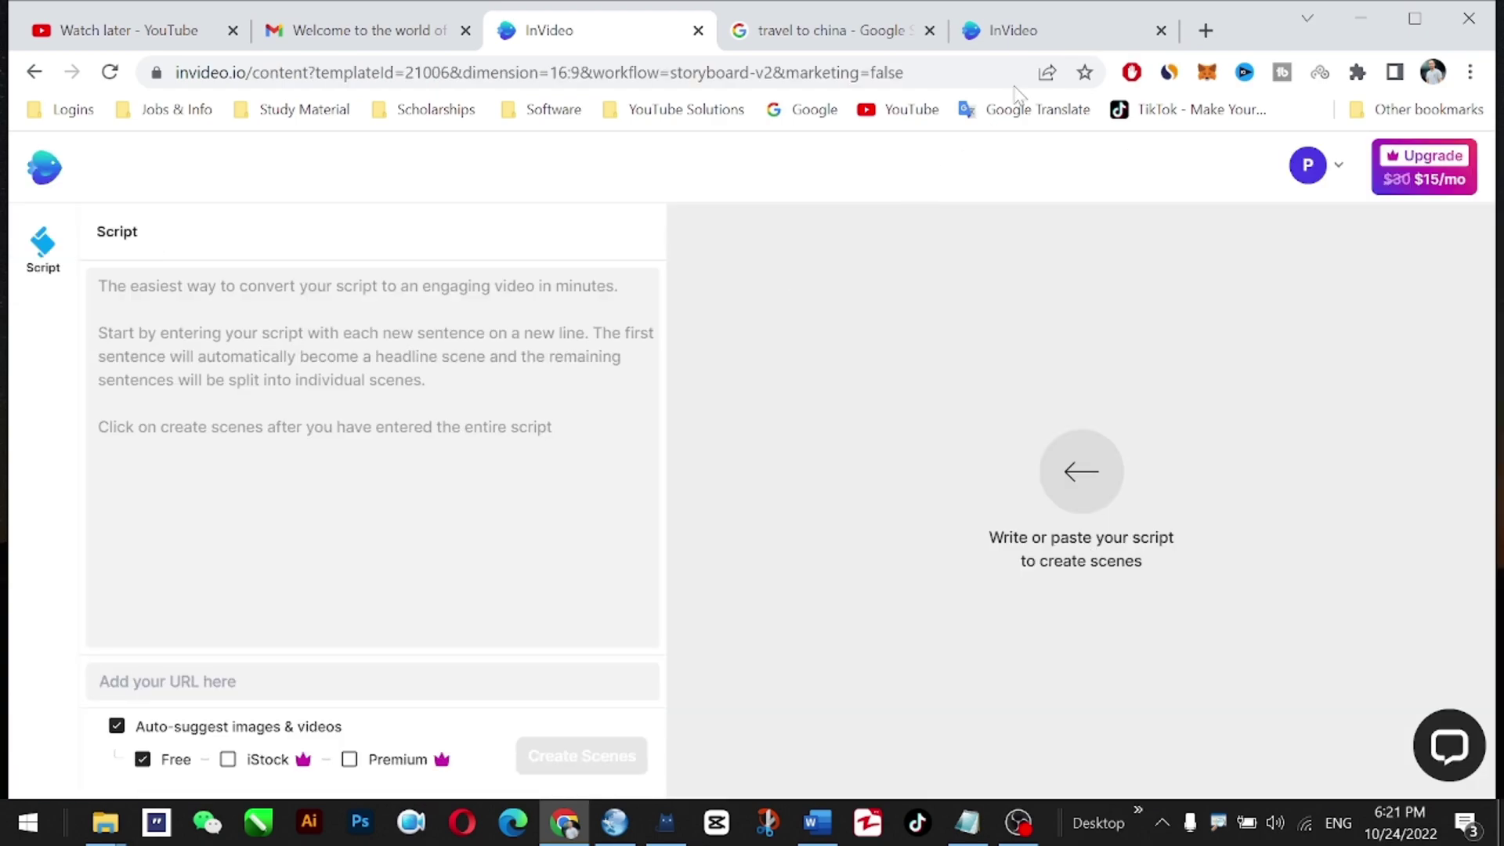
Step: Review the travel to China search results, including Chengdu, then open Article.docx in Word
left_click(783, 32)
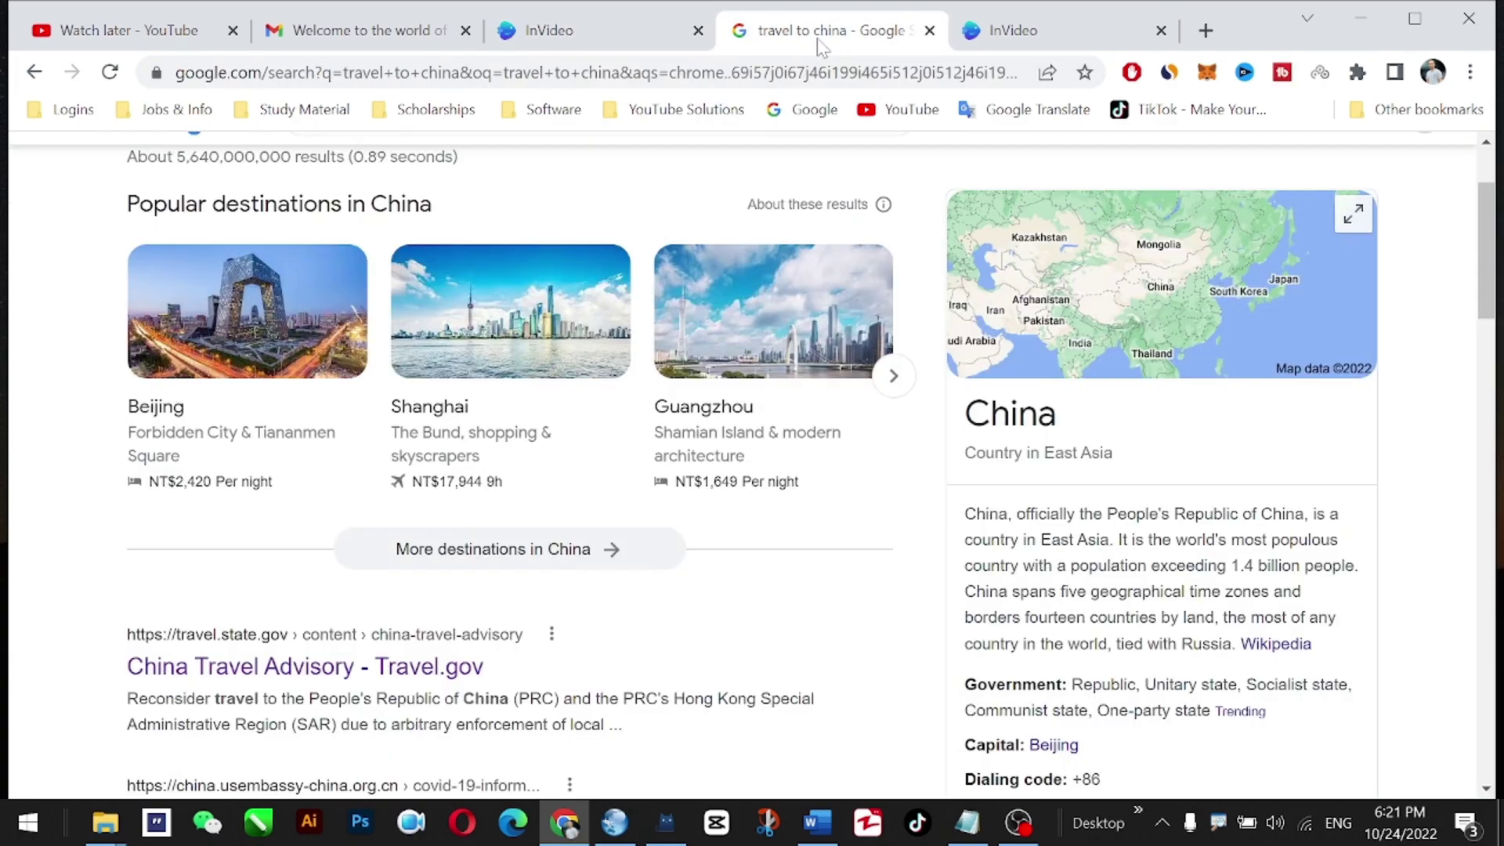
scroll(410, 270, "down", 5)
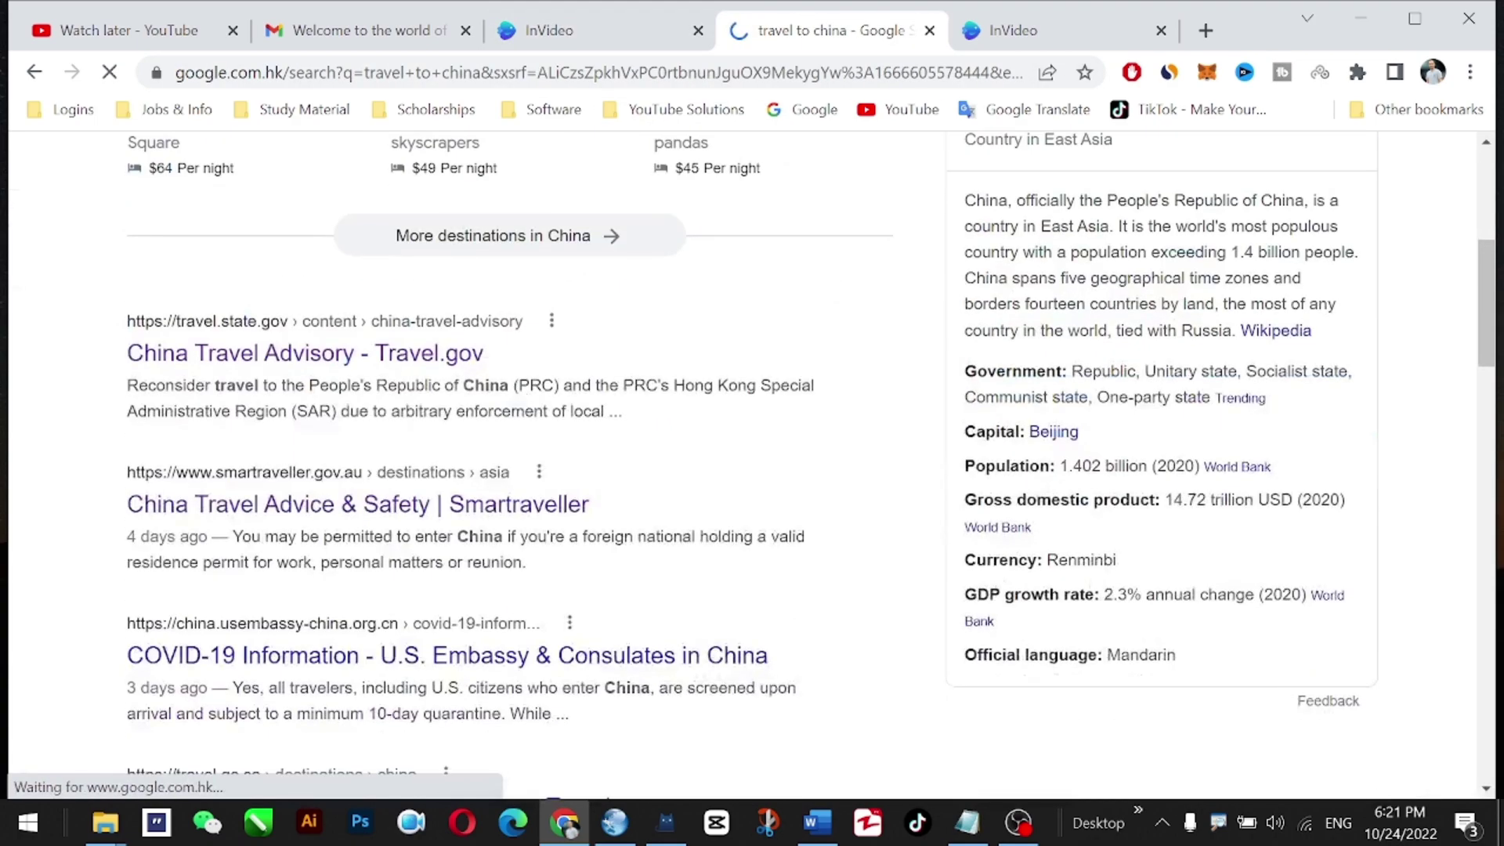
scroll(671, 462, "up", 4)
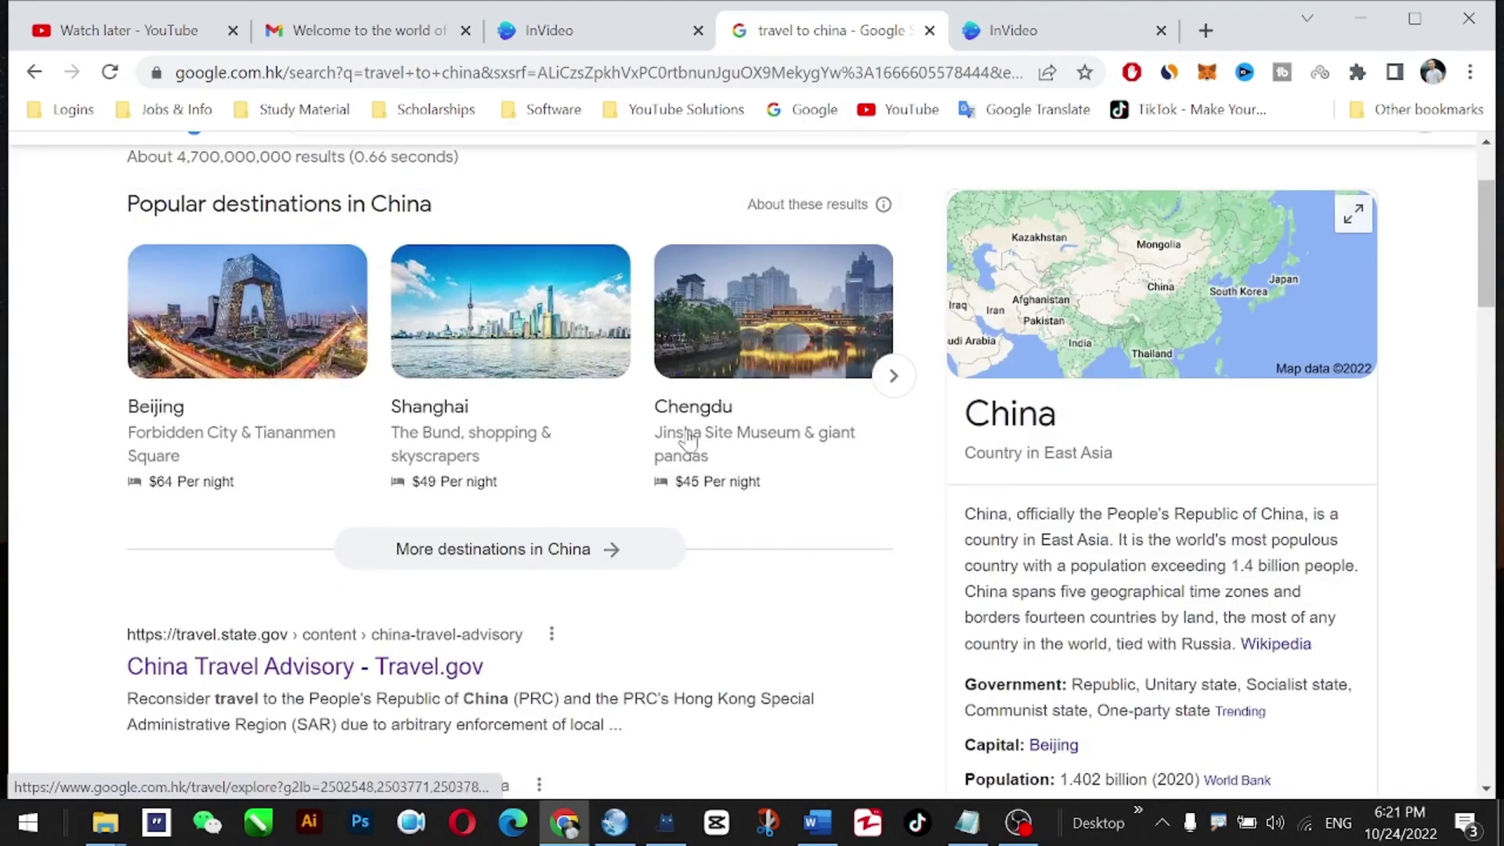
left_click(689, 440)
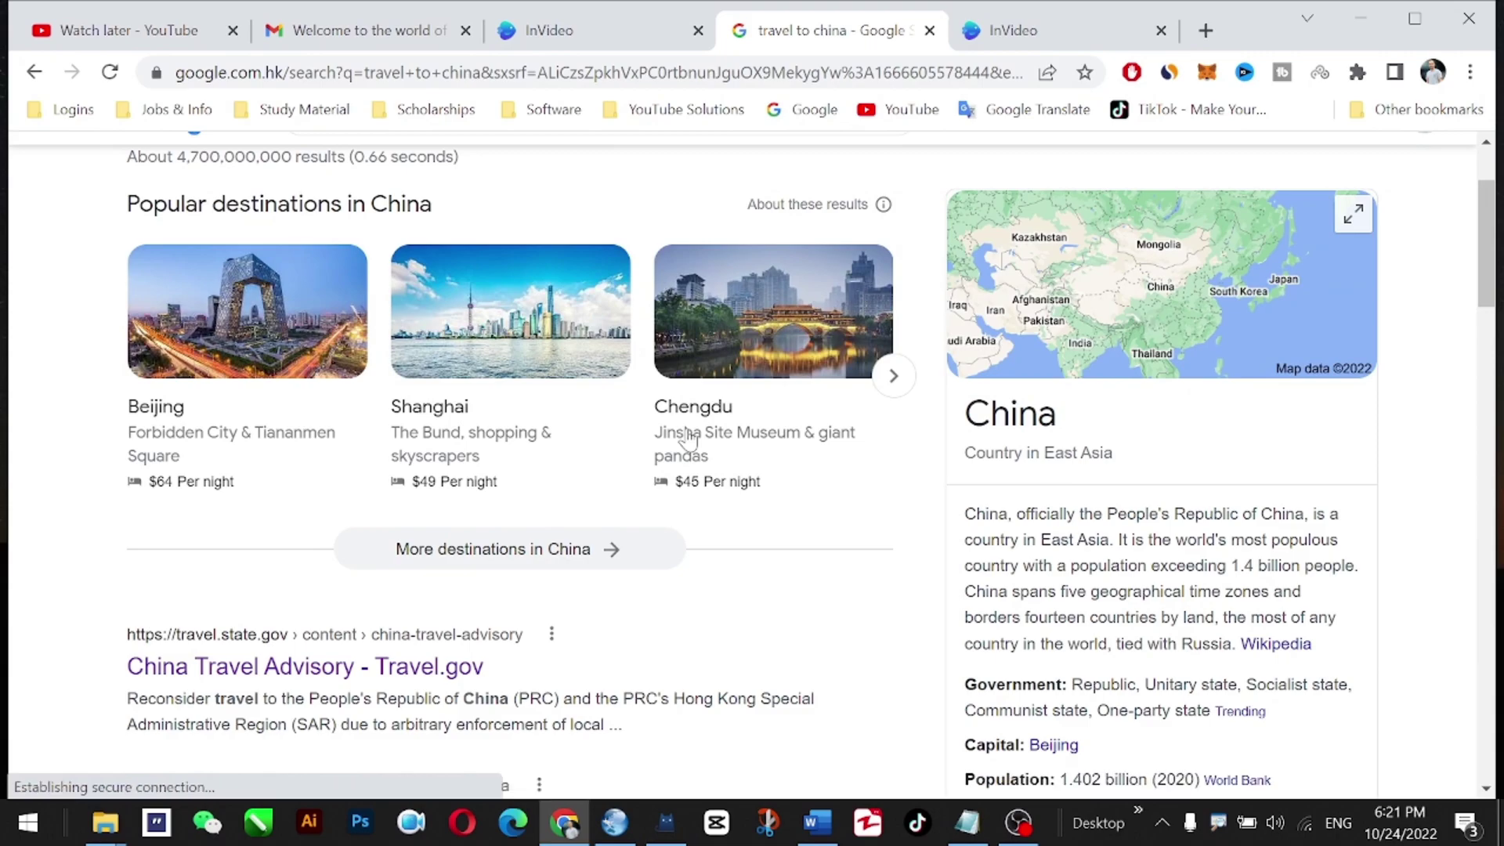
scroll(704, 470, "up", 2)
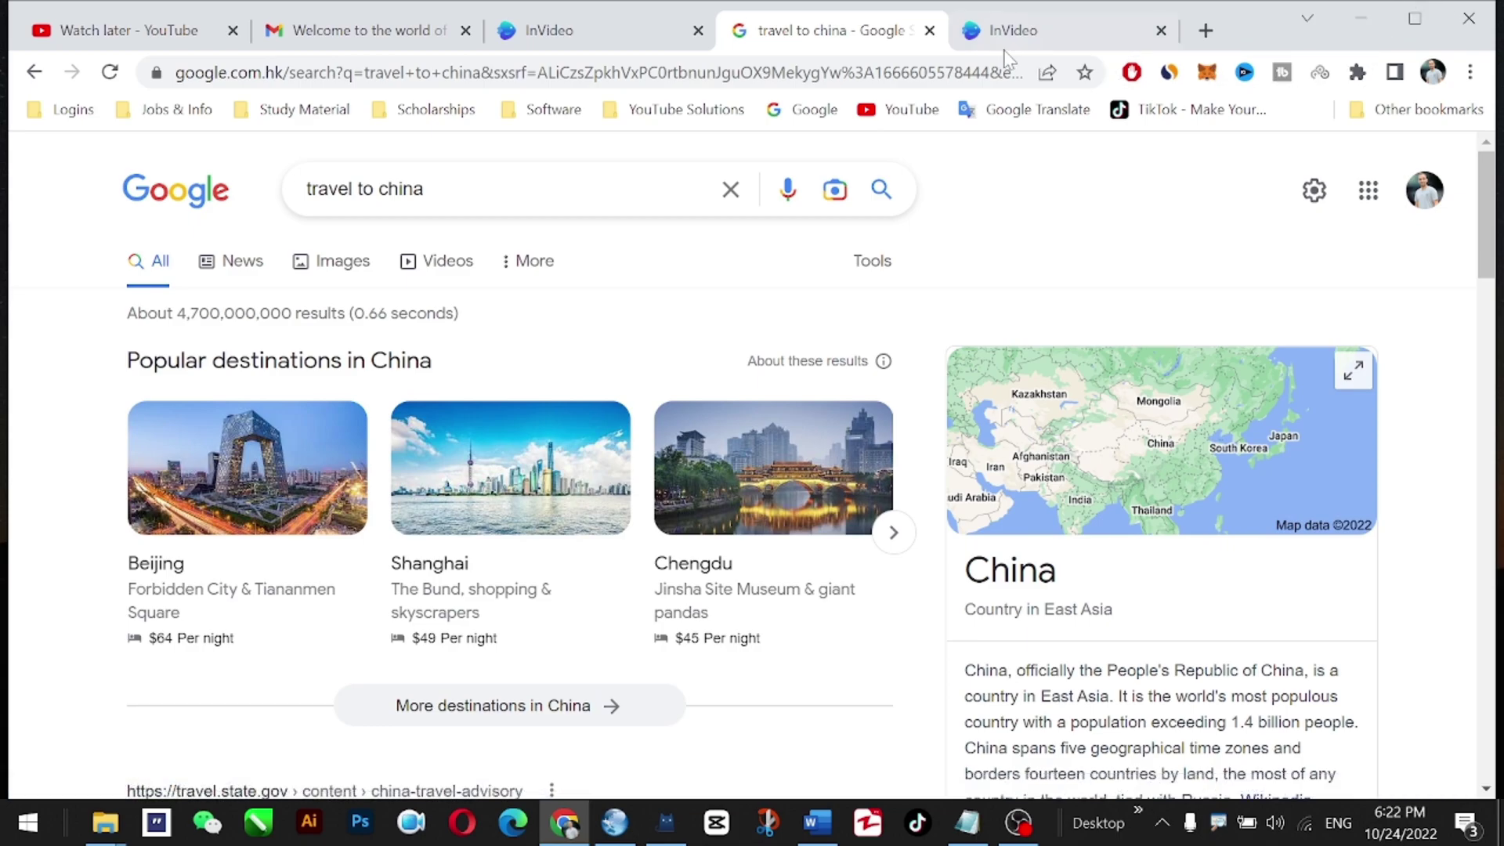
left_click(1360, 16)
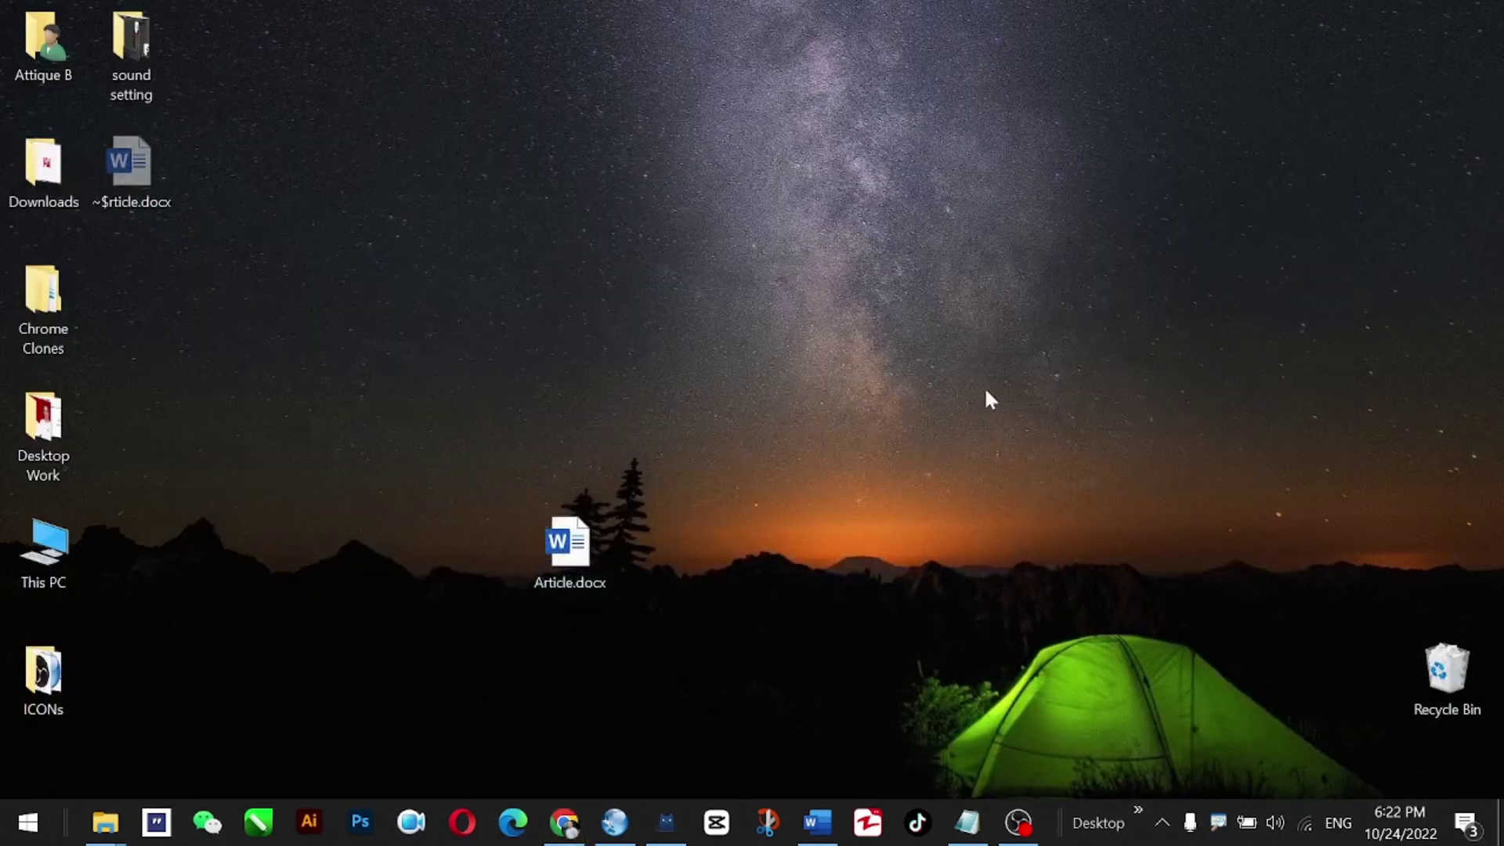
double_click(591, 536)
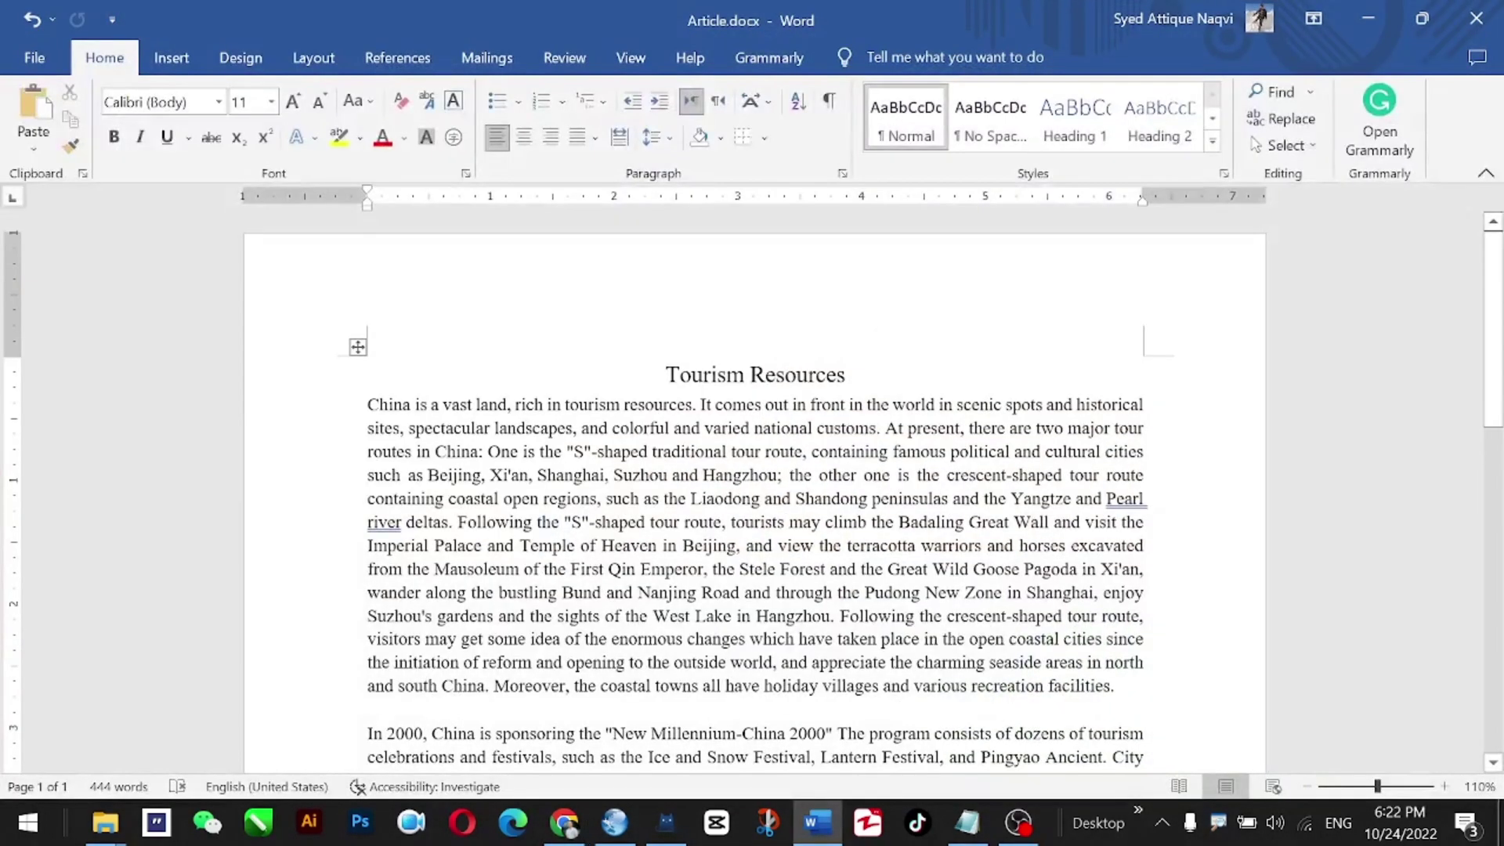
Step: Paste the China tourism article as the script and generate rearranged scenes, then view aspect-ratio options
key("ctrl+v")
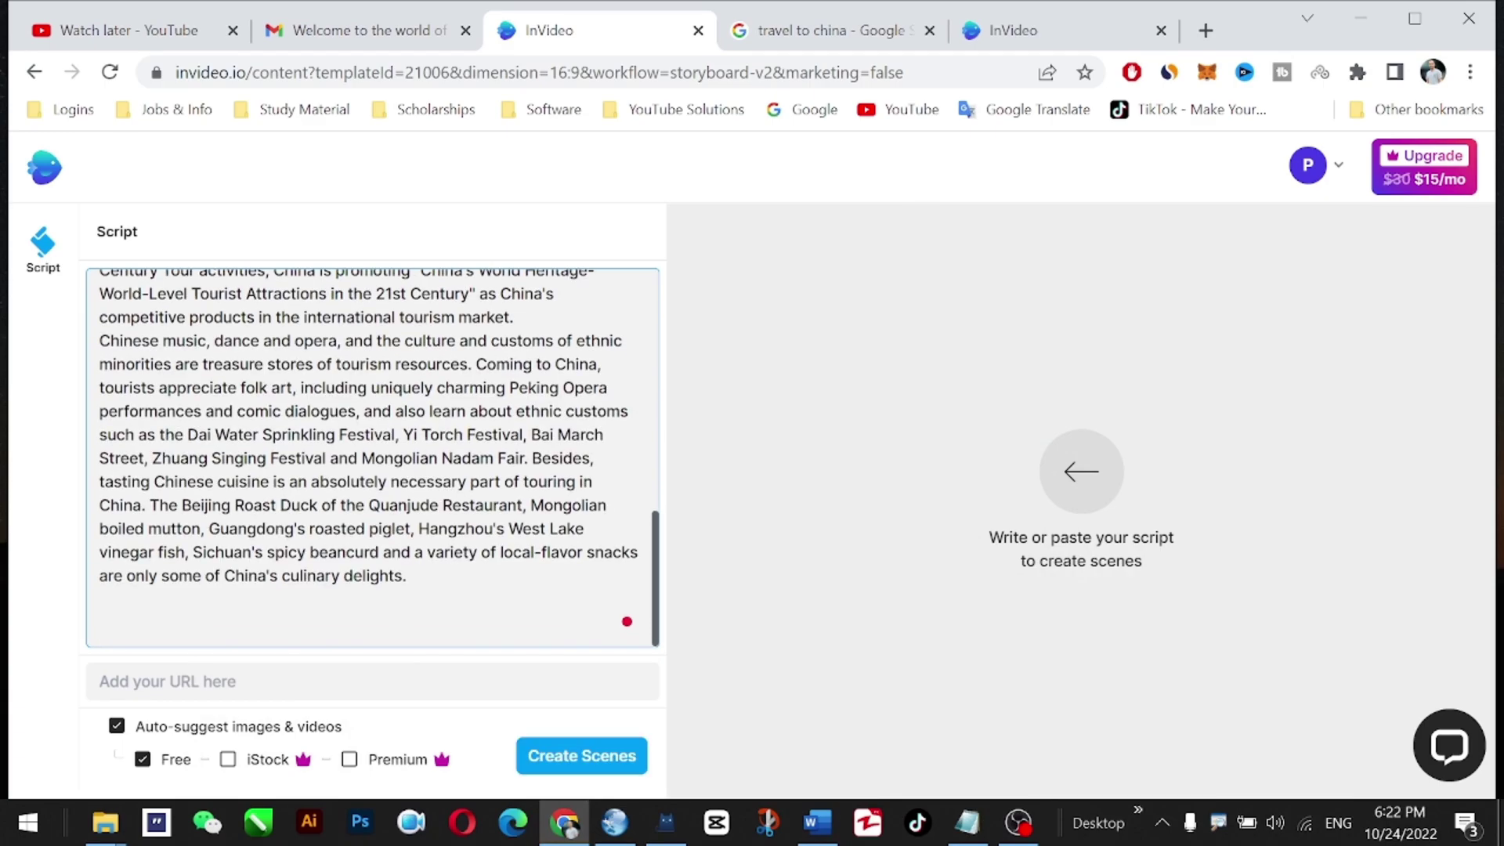
left_click(616, 774)
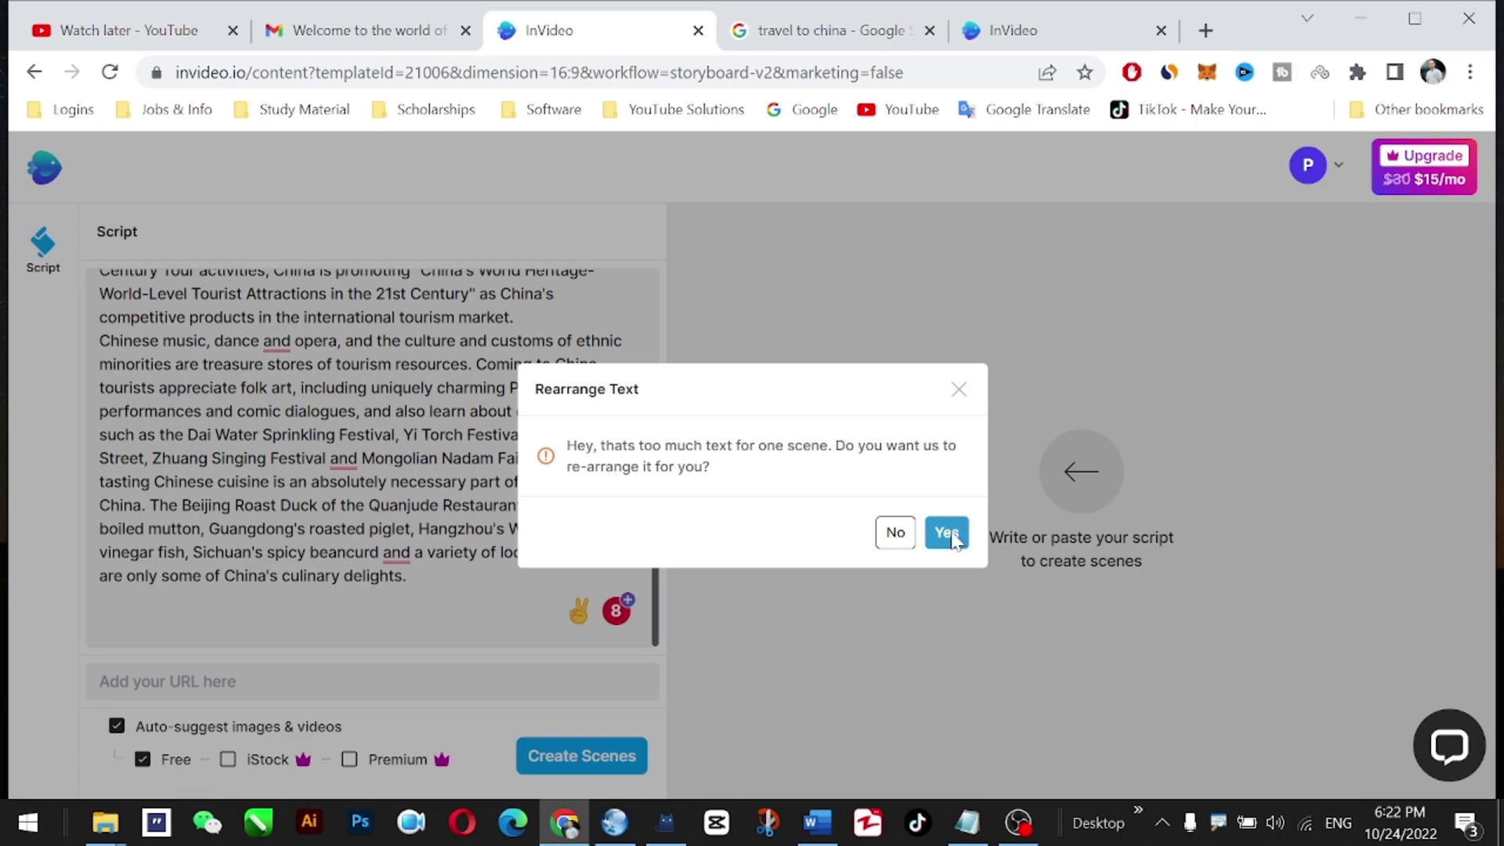
left_click(947, 534)
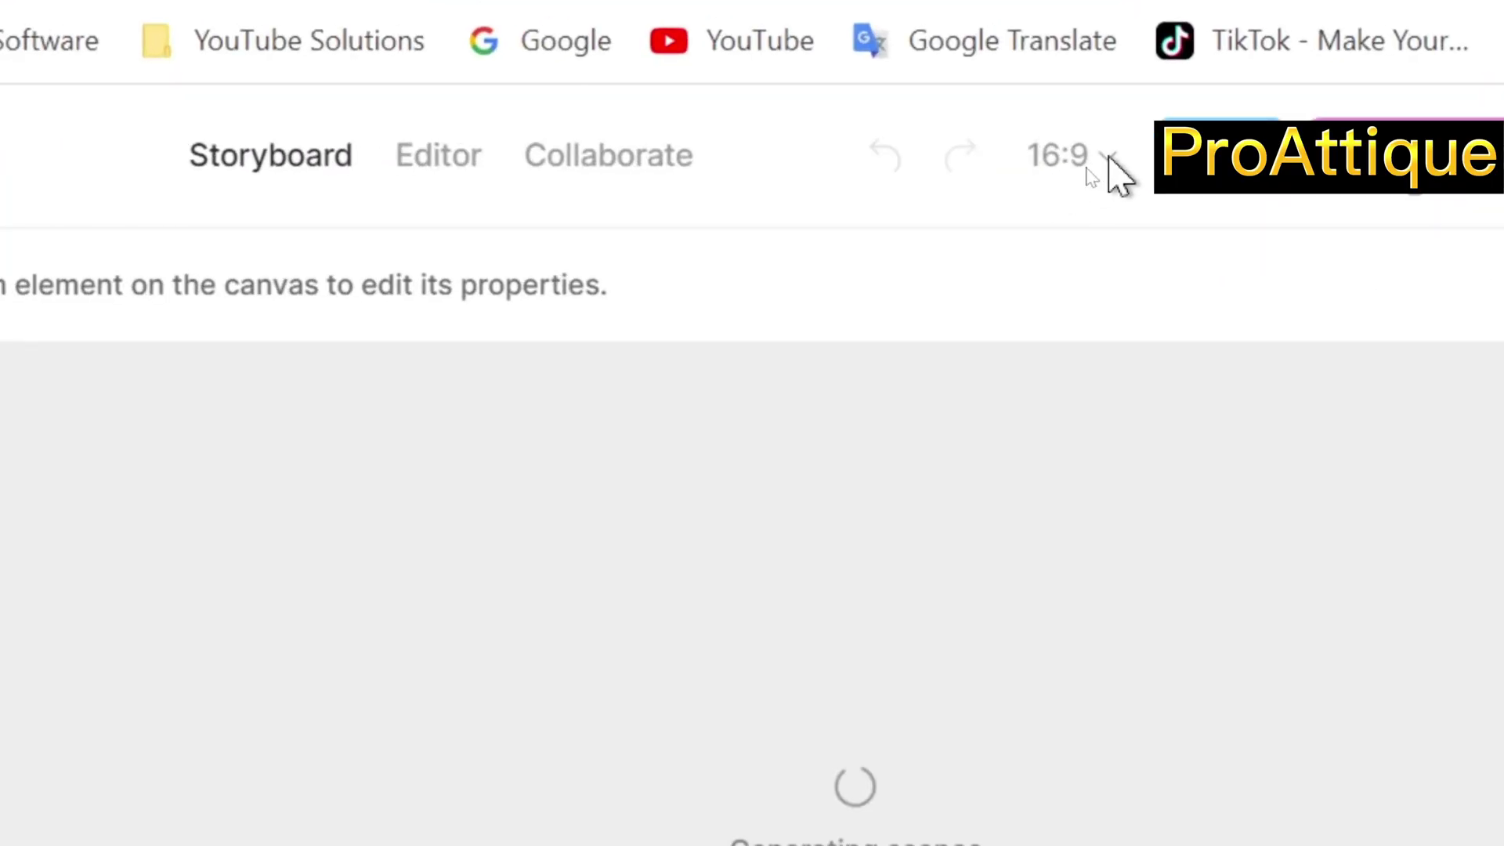
left_click(1109, 156)
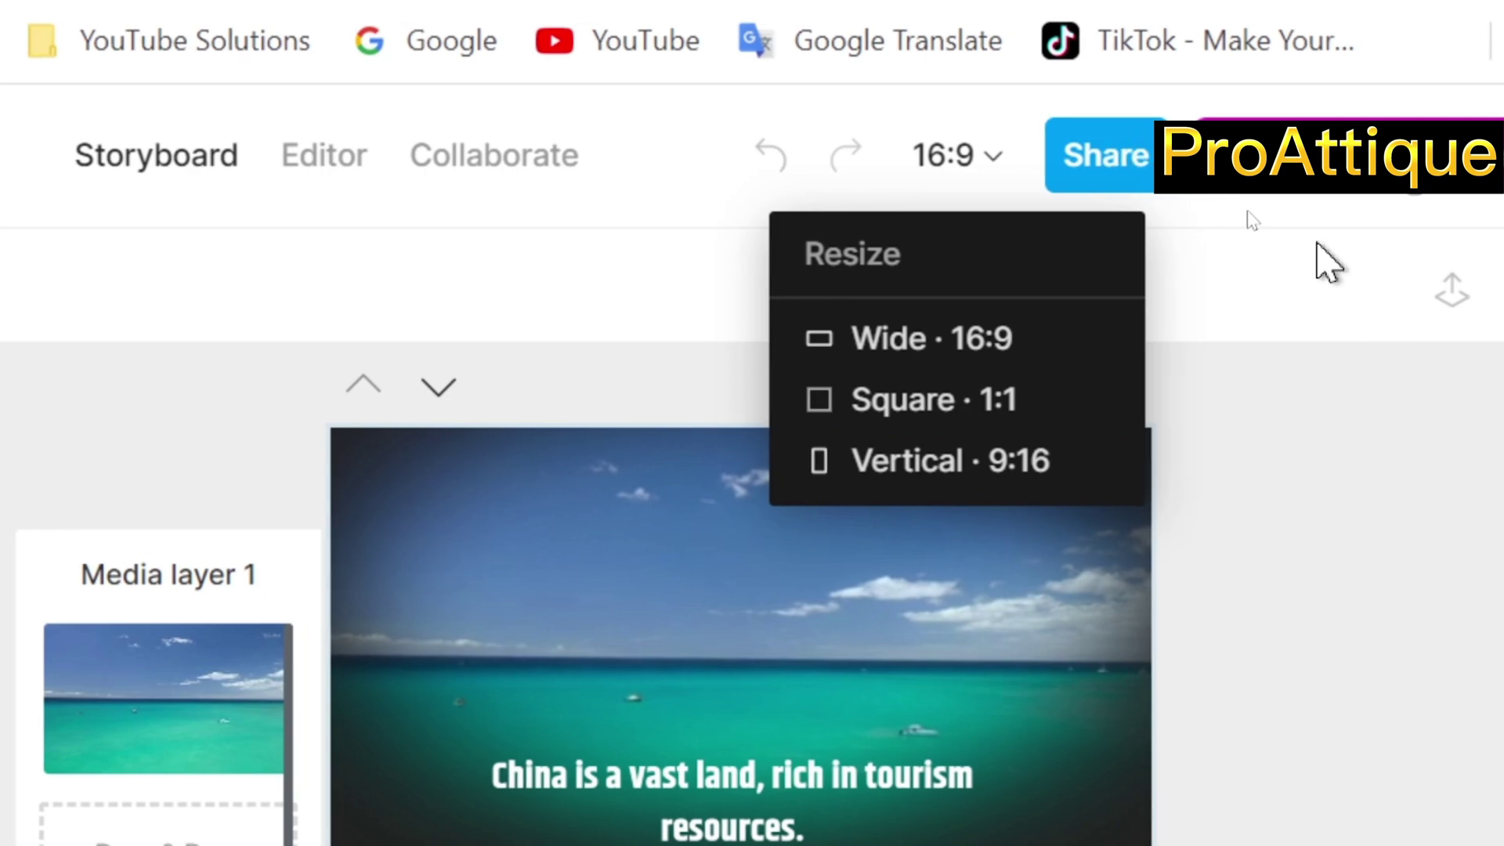
left_click(1402, 268)
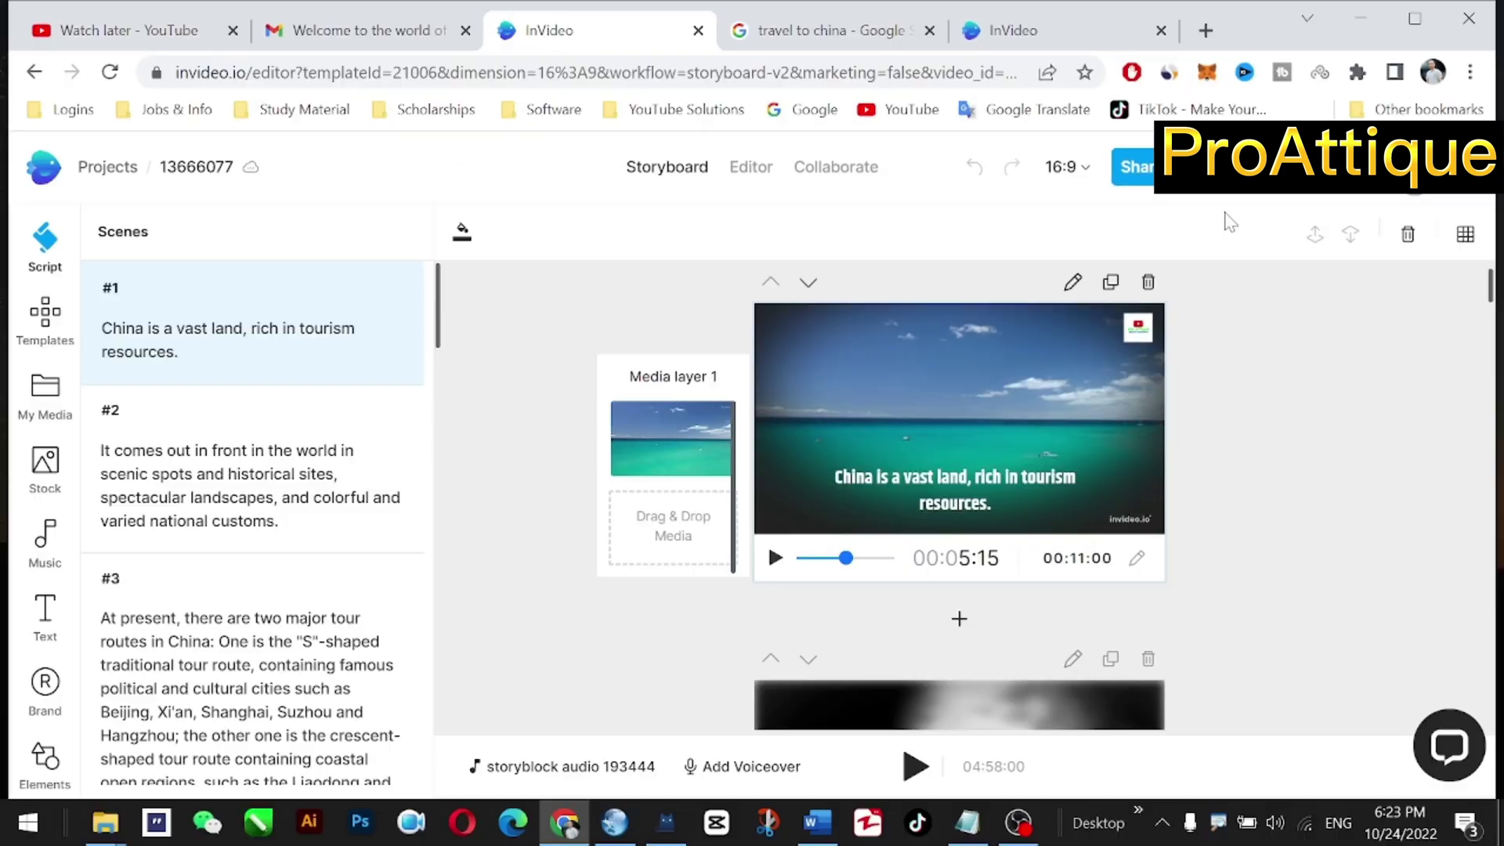
scroll(1013, 448, "down", 5)
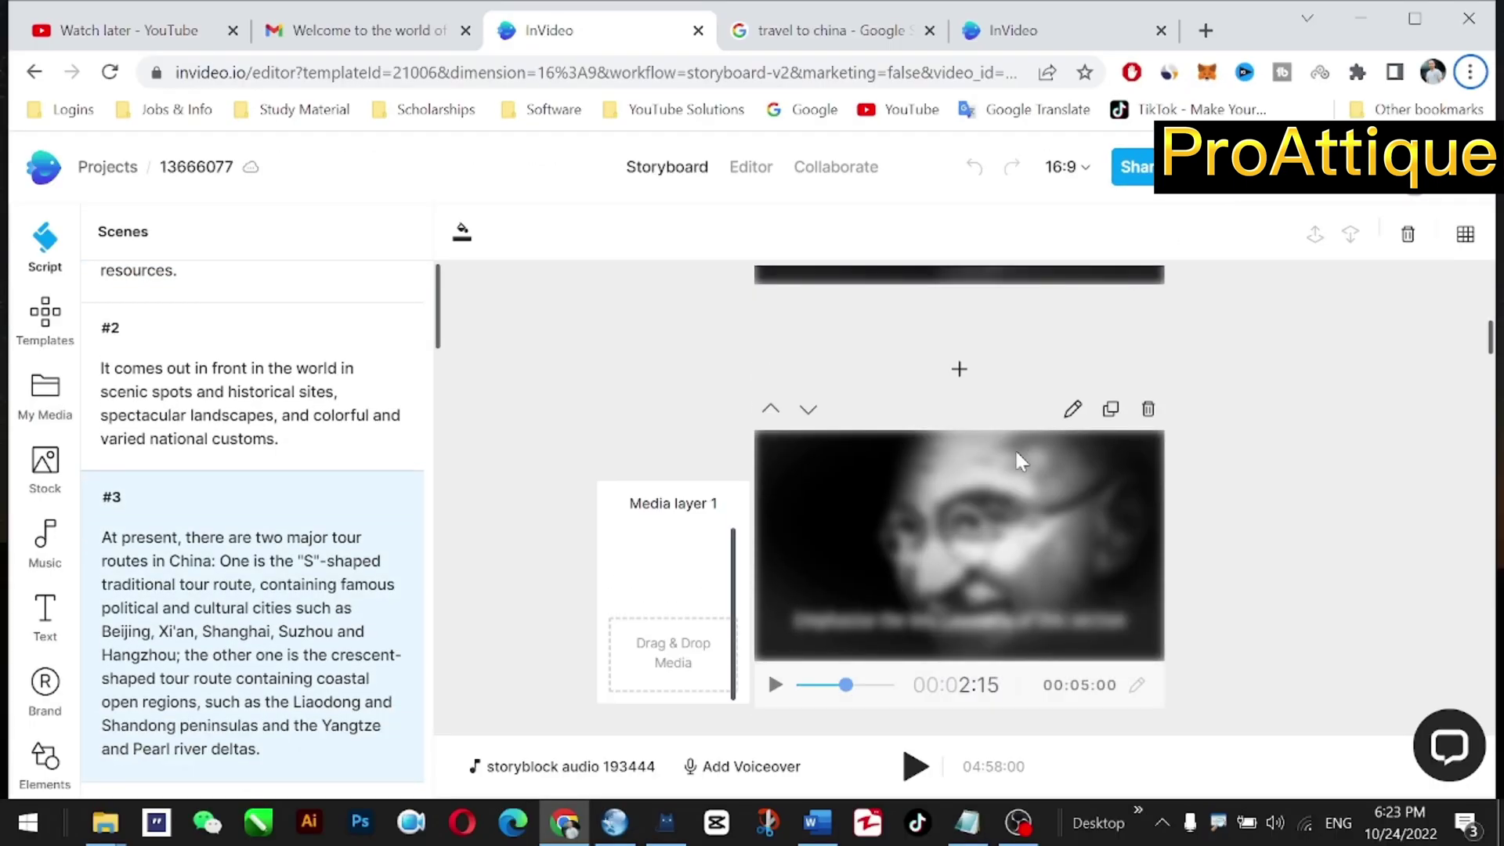
scroll(1015, 453, "down", 2)
scroll(1016, 446, "down", 2)
scroll(1016, 443, "down", 3)
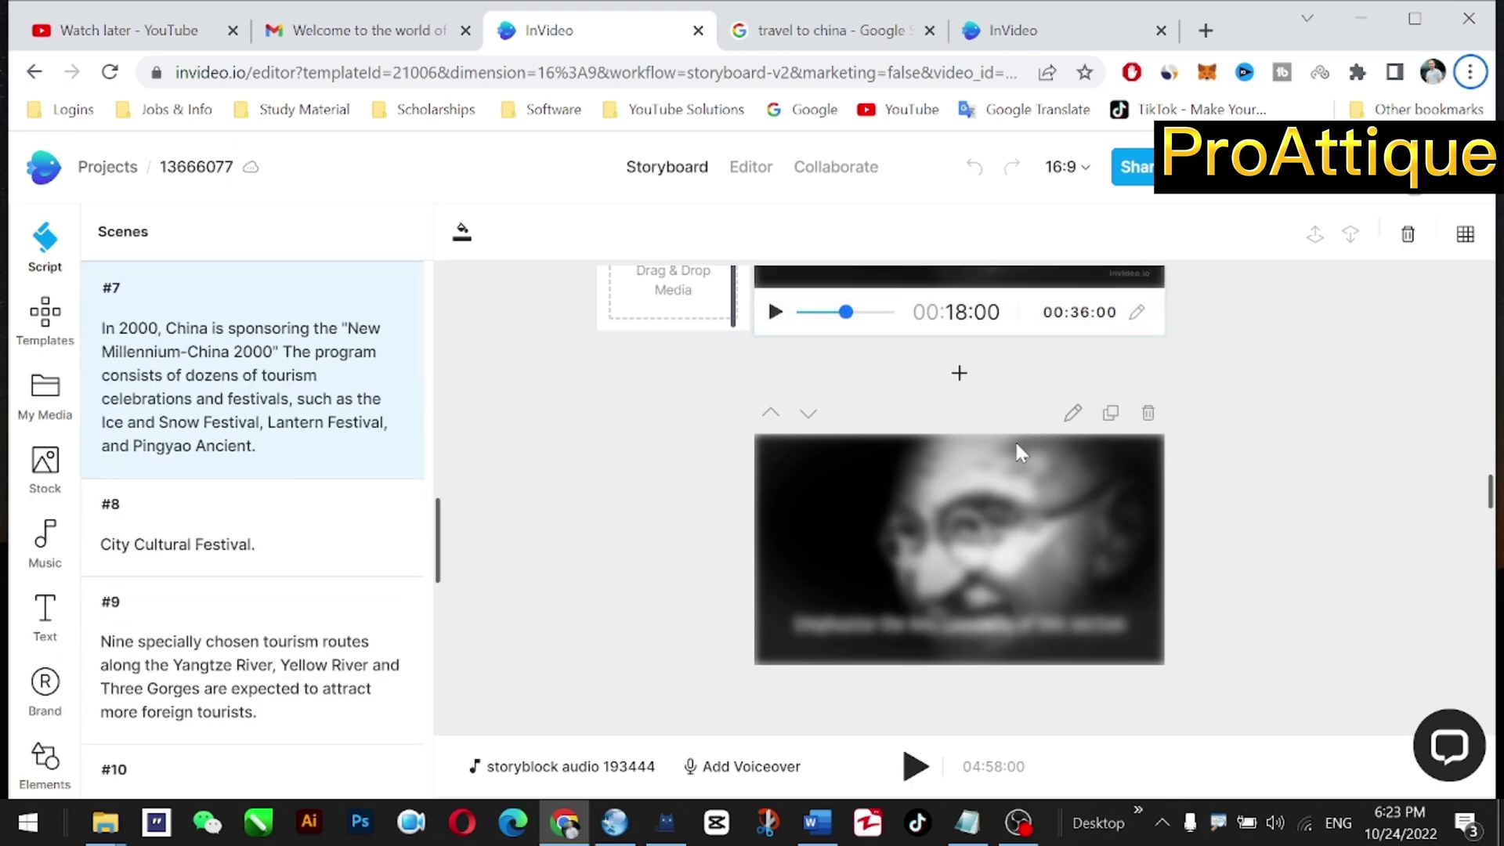
scroll(1016, 443, "down", 2)
scroll(1018, 451, "down", 2)
scroll(994, 448, "down", 2)
scroll(994, 448, "down", 2)
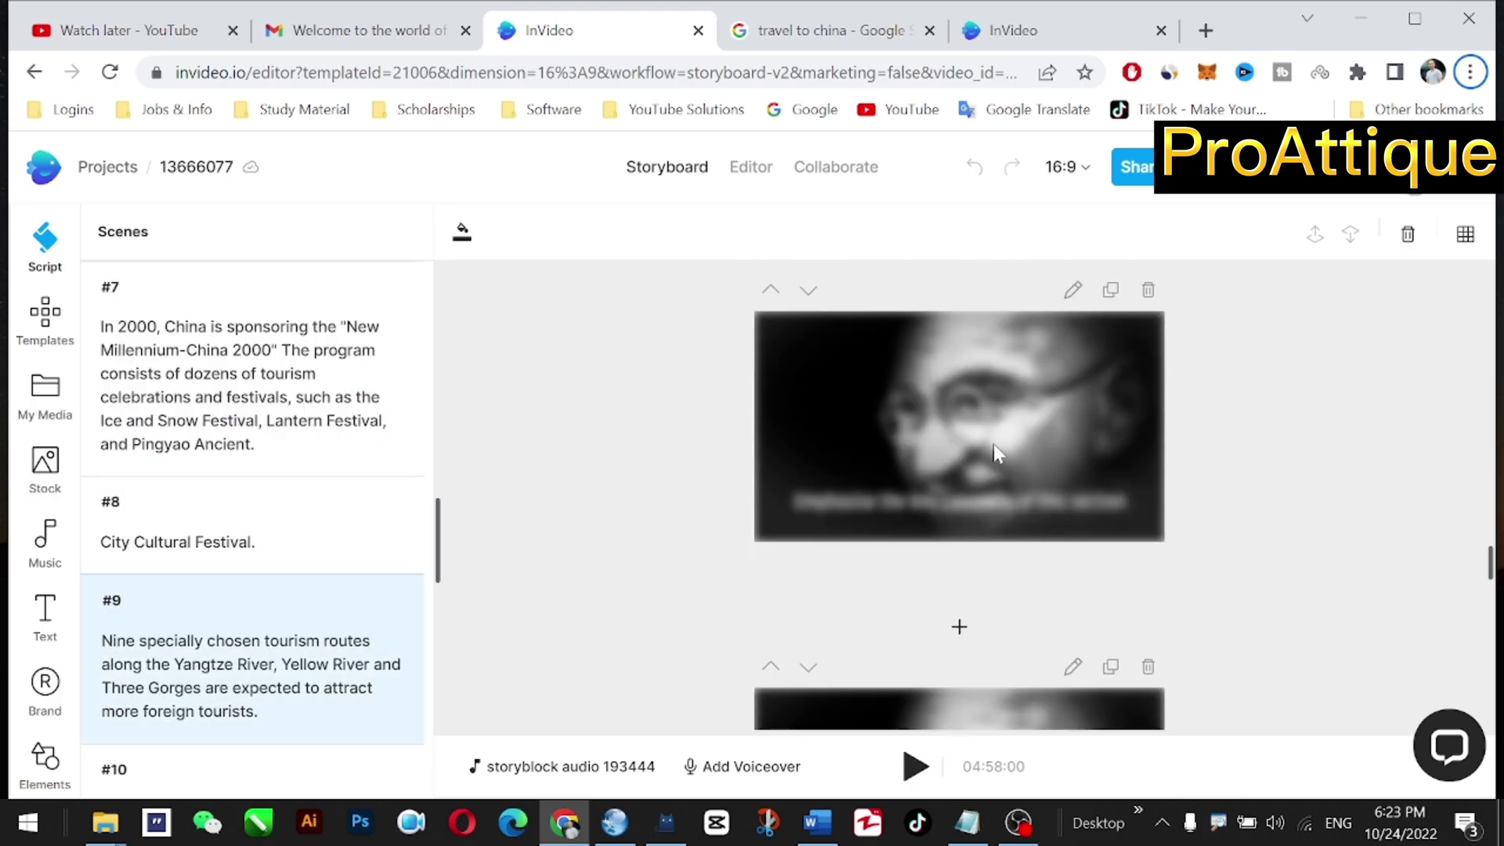
scroll(995, 448, "down", 5)
scroll(993, 442, "down", 2)
scroll(993, 440, "up", 5)
scroll(993, 440, "up", 2)
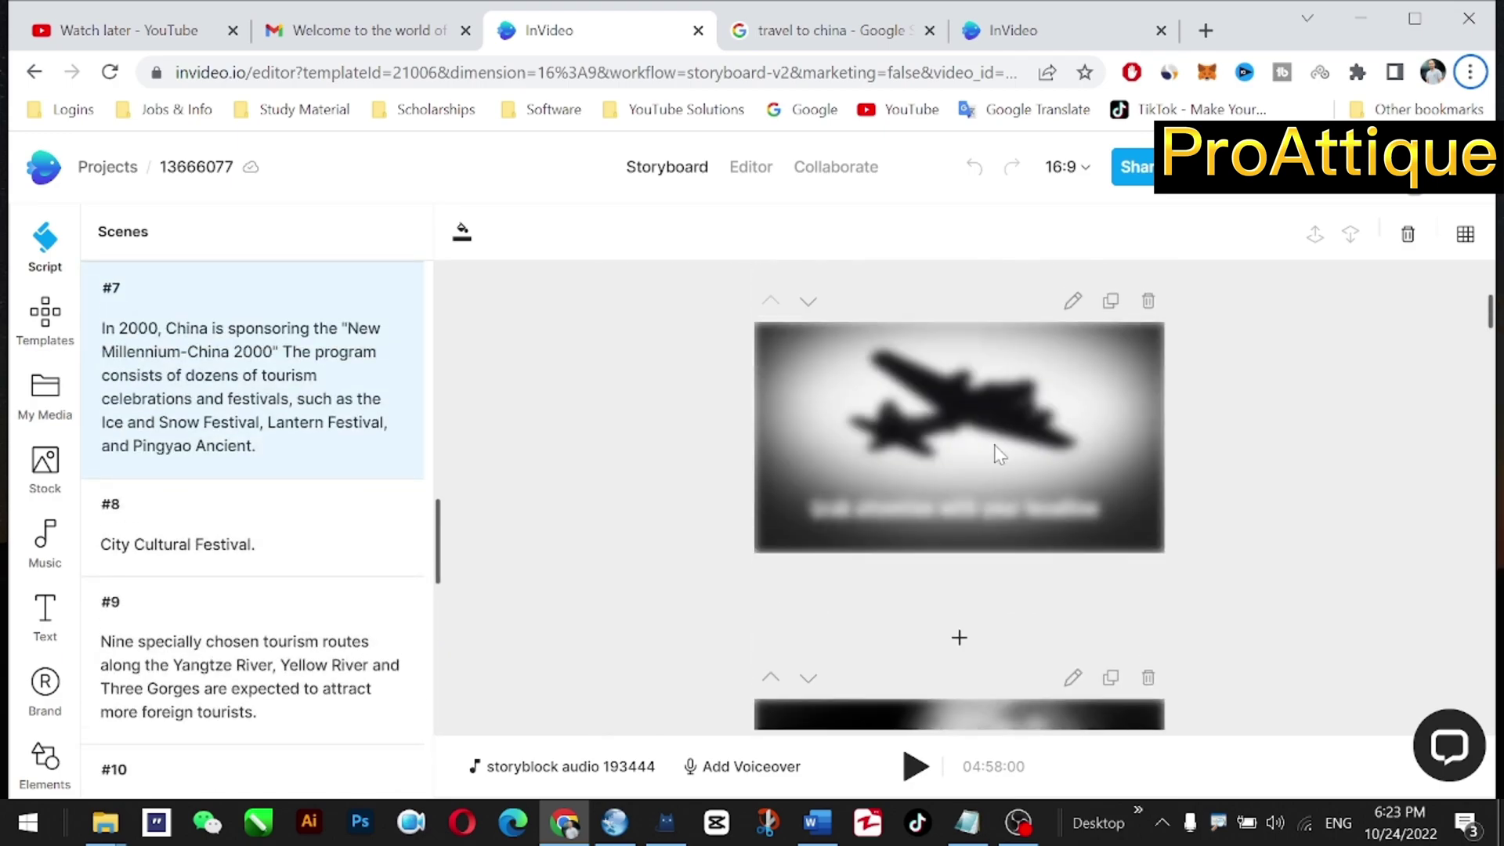
scroll(811, 435, "up", 3)
scroll(811, 436, "up", 3)
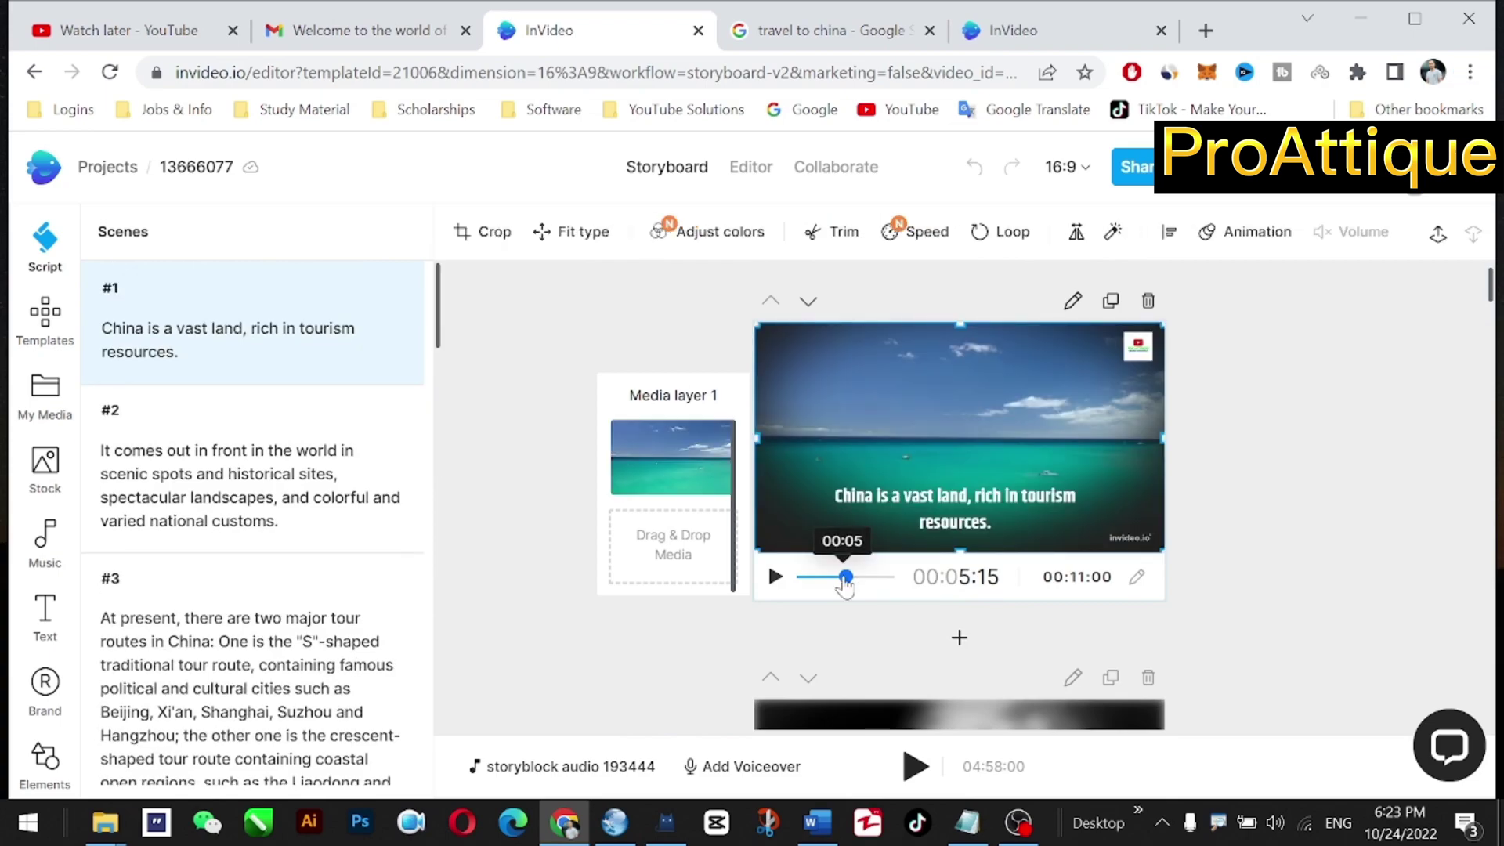
scroll(959, 499, "down", 2)
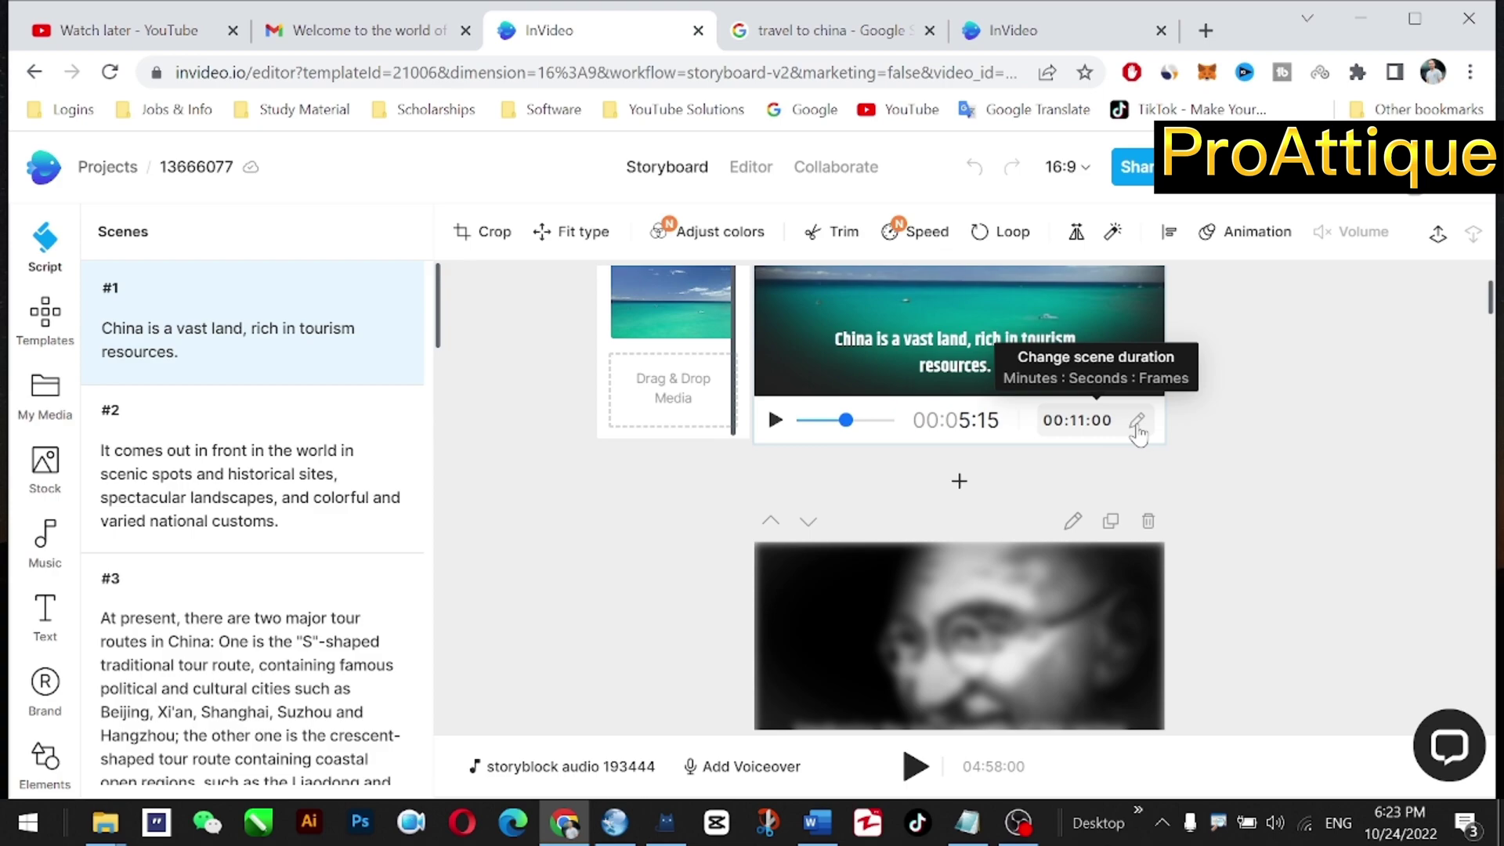
scroll(1018, 431, "up", 2)
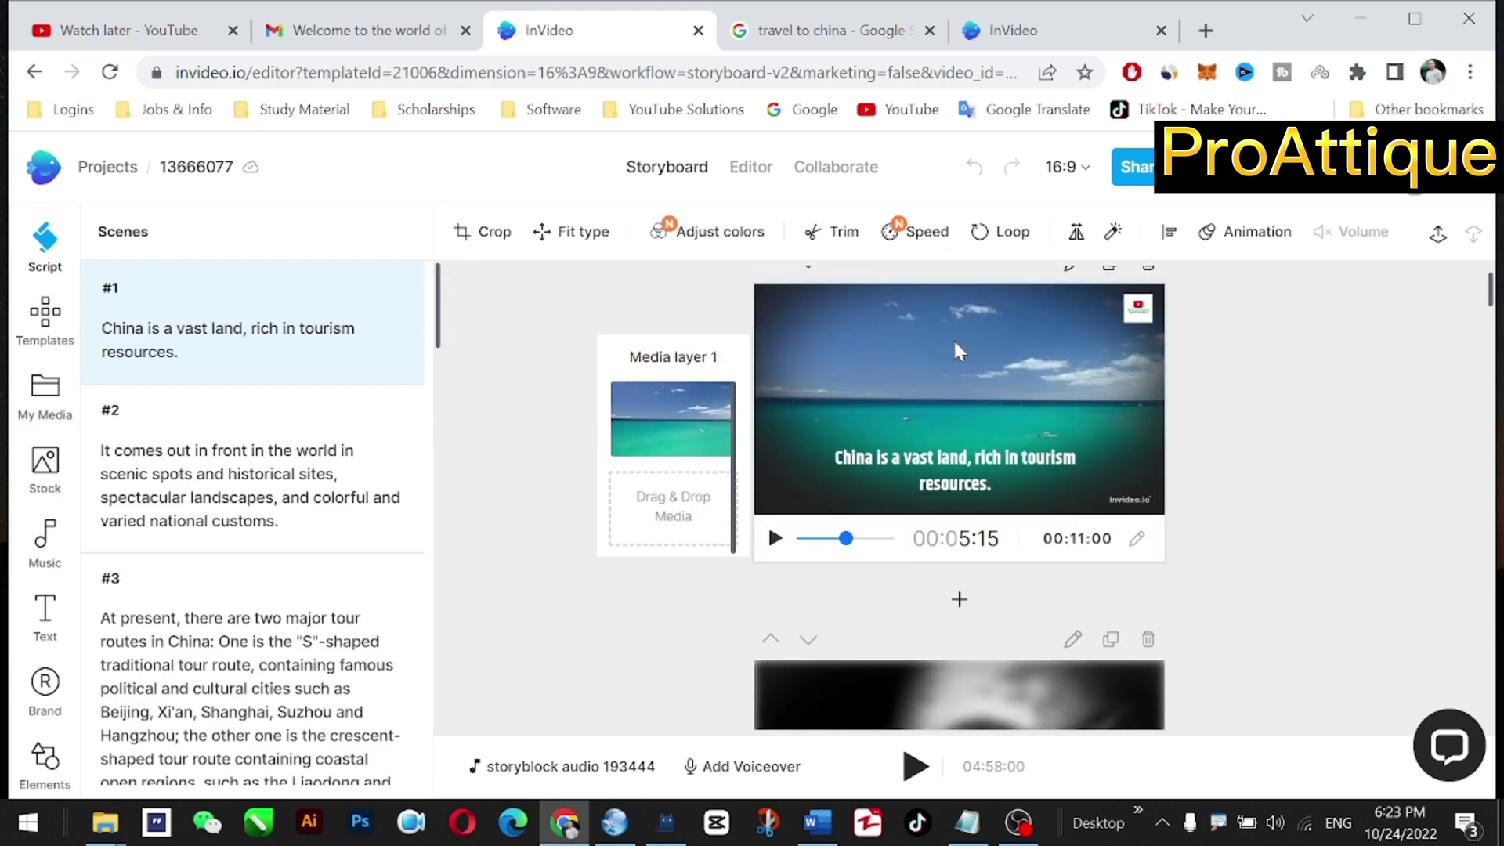
Step: Show My Media, open the roast-duck scene's Replace/Append choice, and dismiss it
left_click(44, 391)
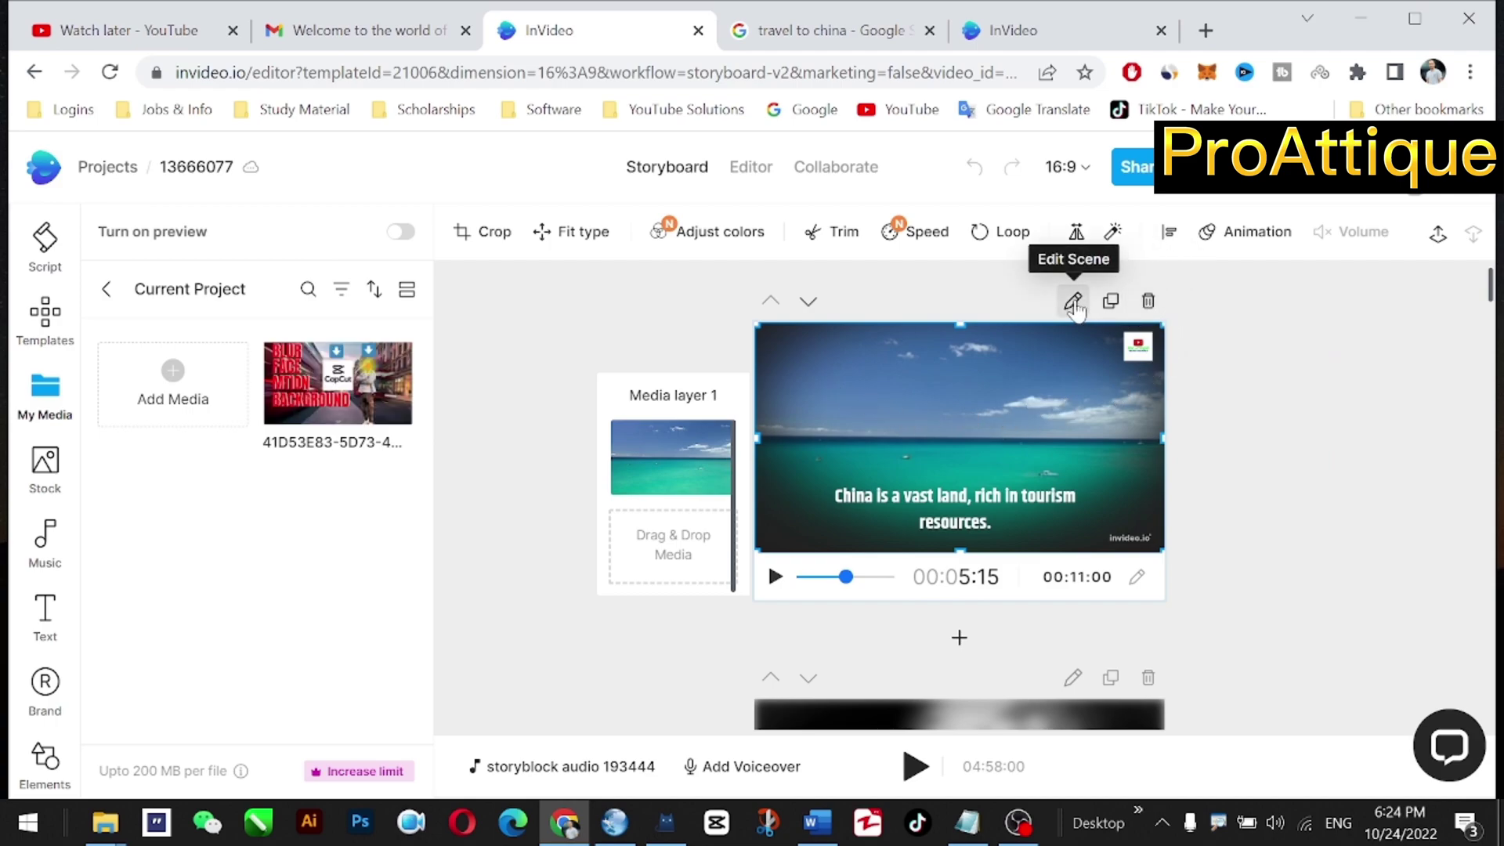
left_click(740, 490)
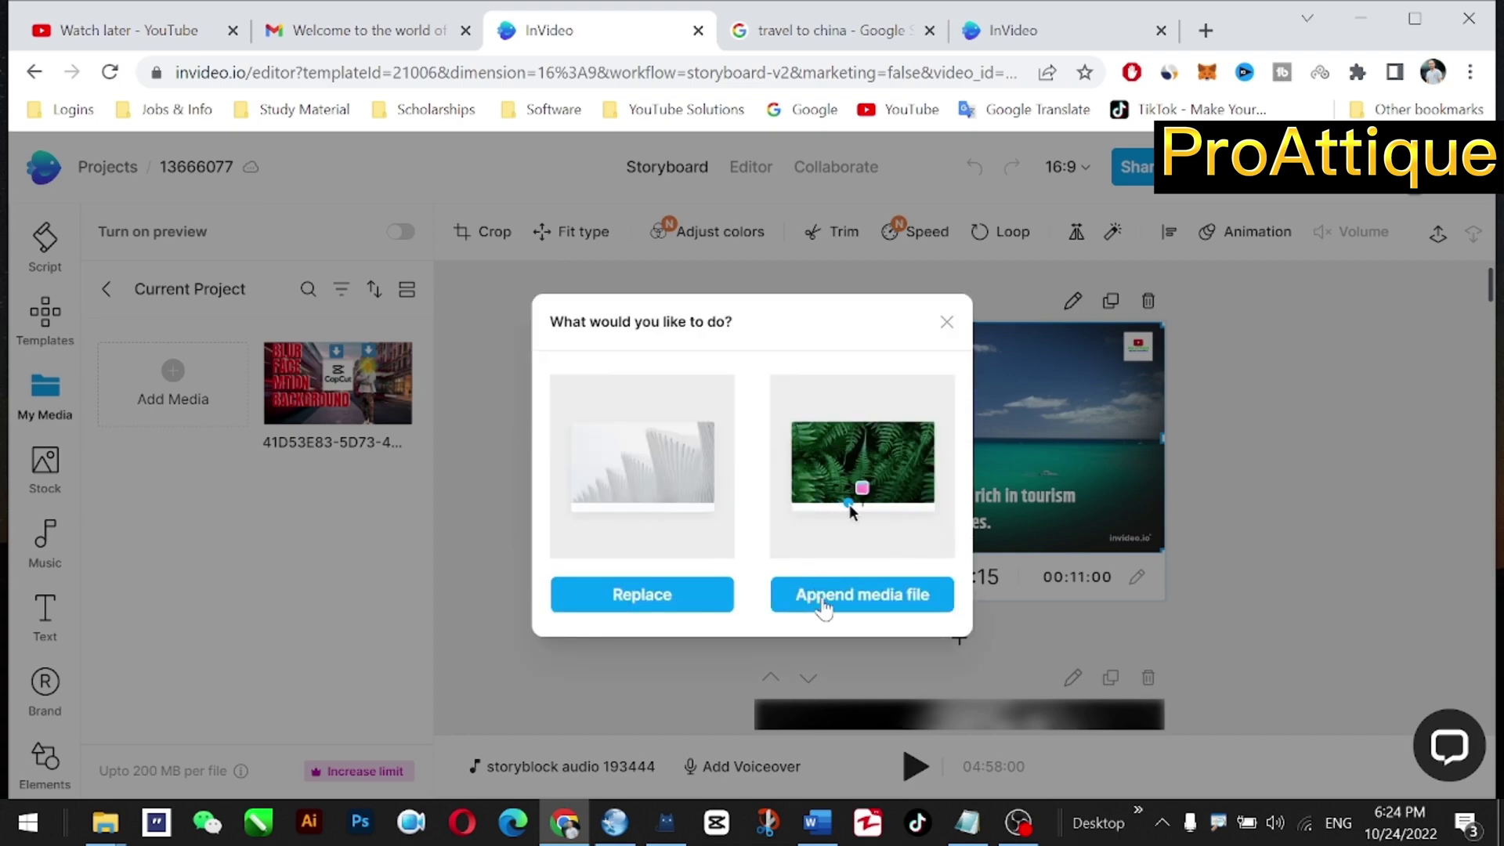
left_click(1073, 604)
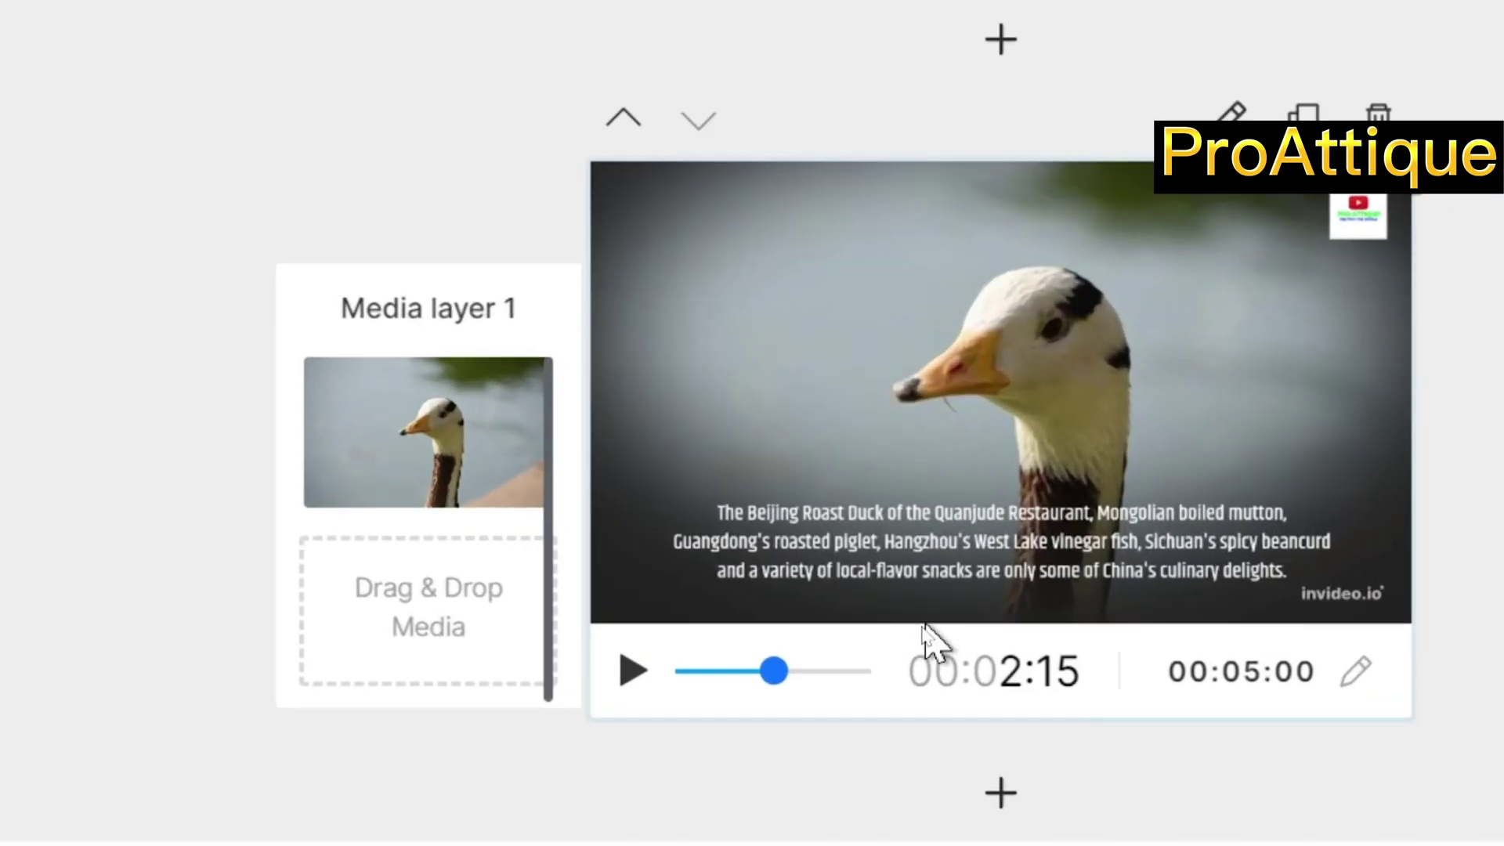
Step: Replace all background music with the Serious-mood track Courage
left_click(34, 548)
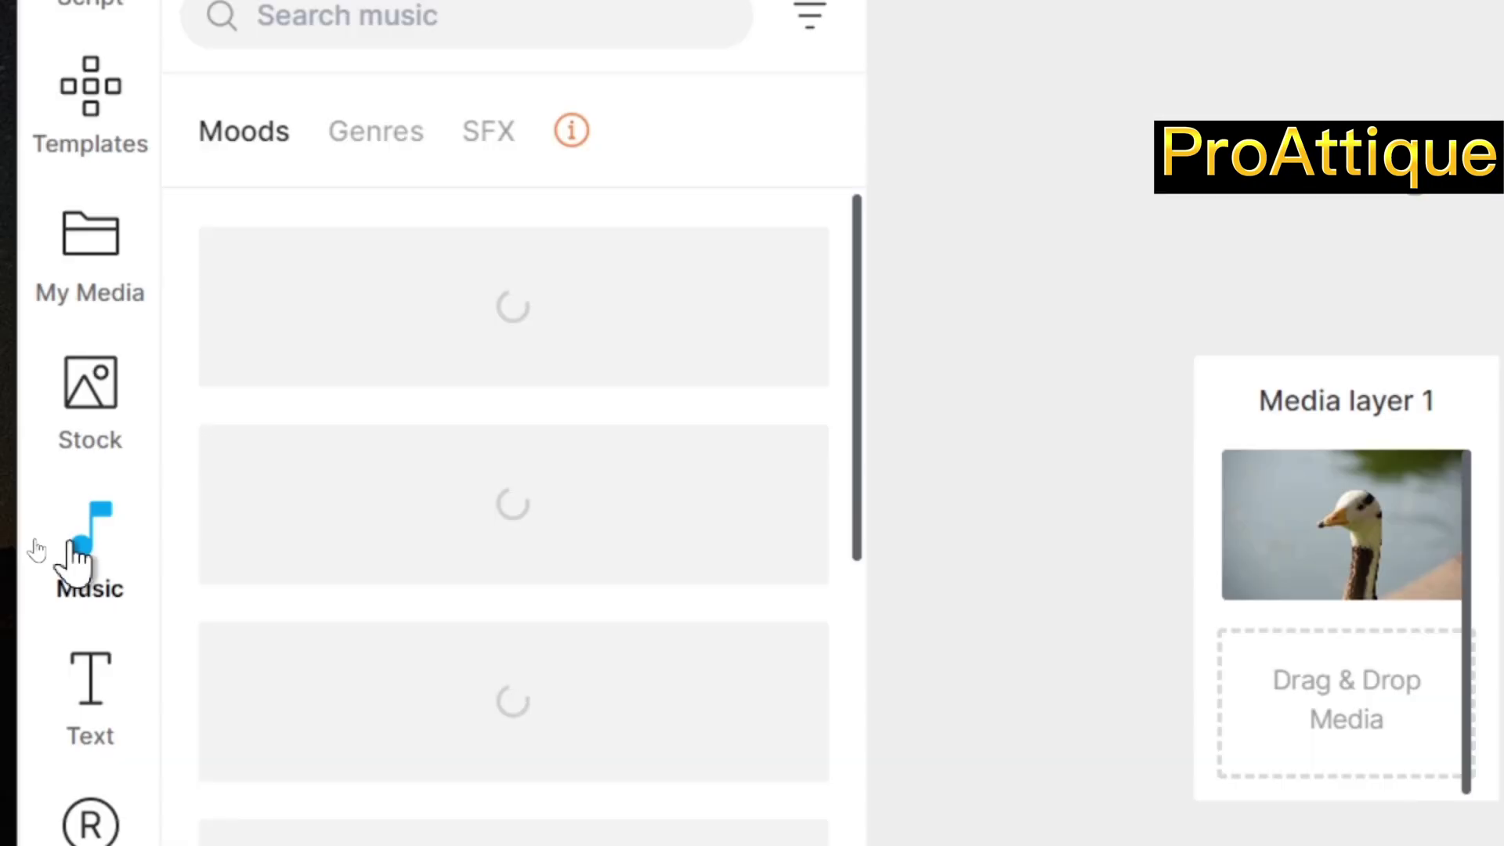
left_click(513, 535)
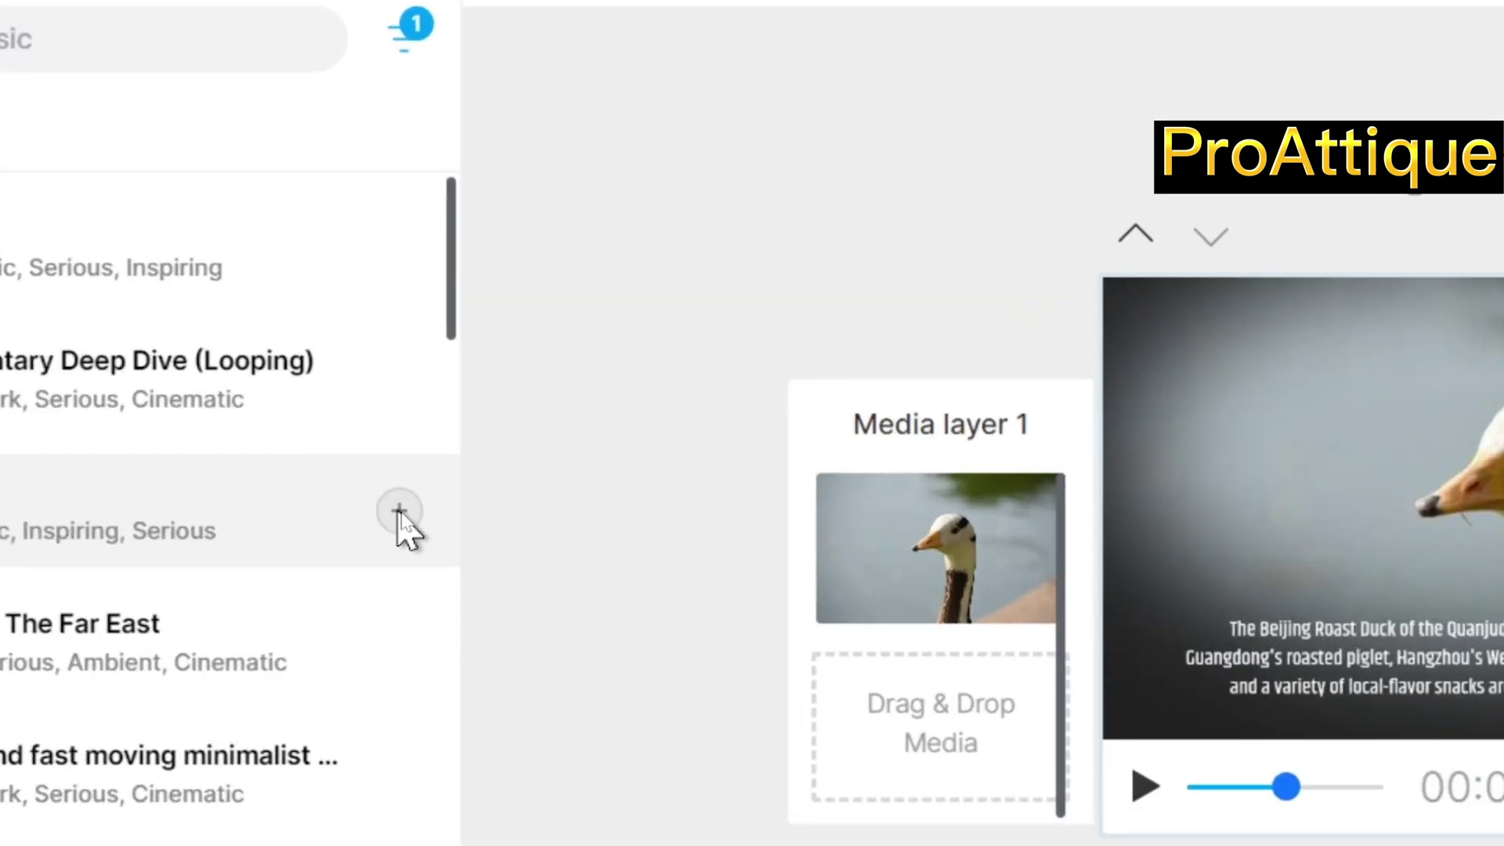
left_click(399, 519)
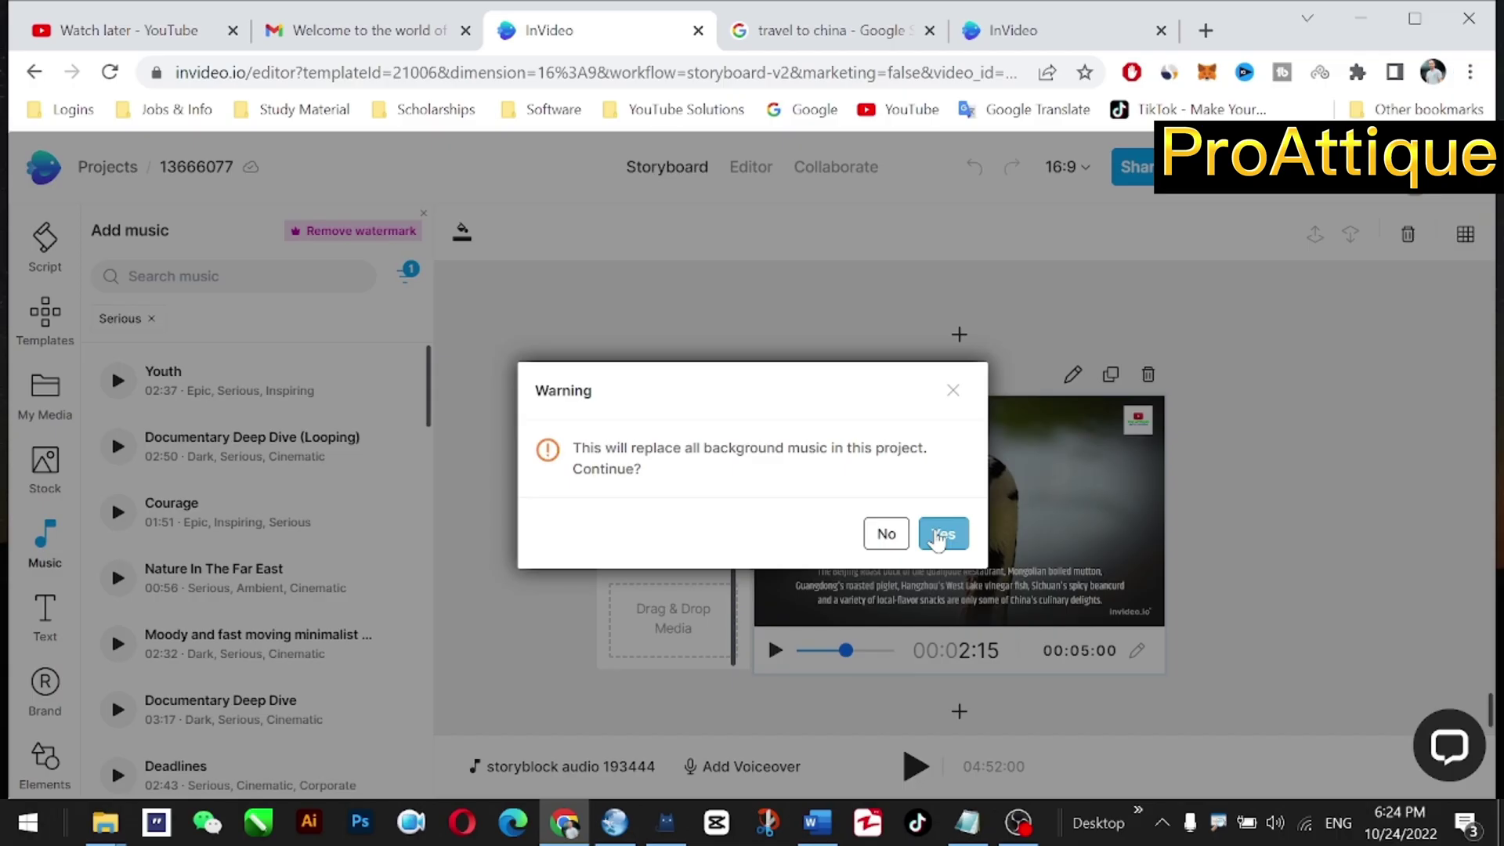
left_click(933, 529)
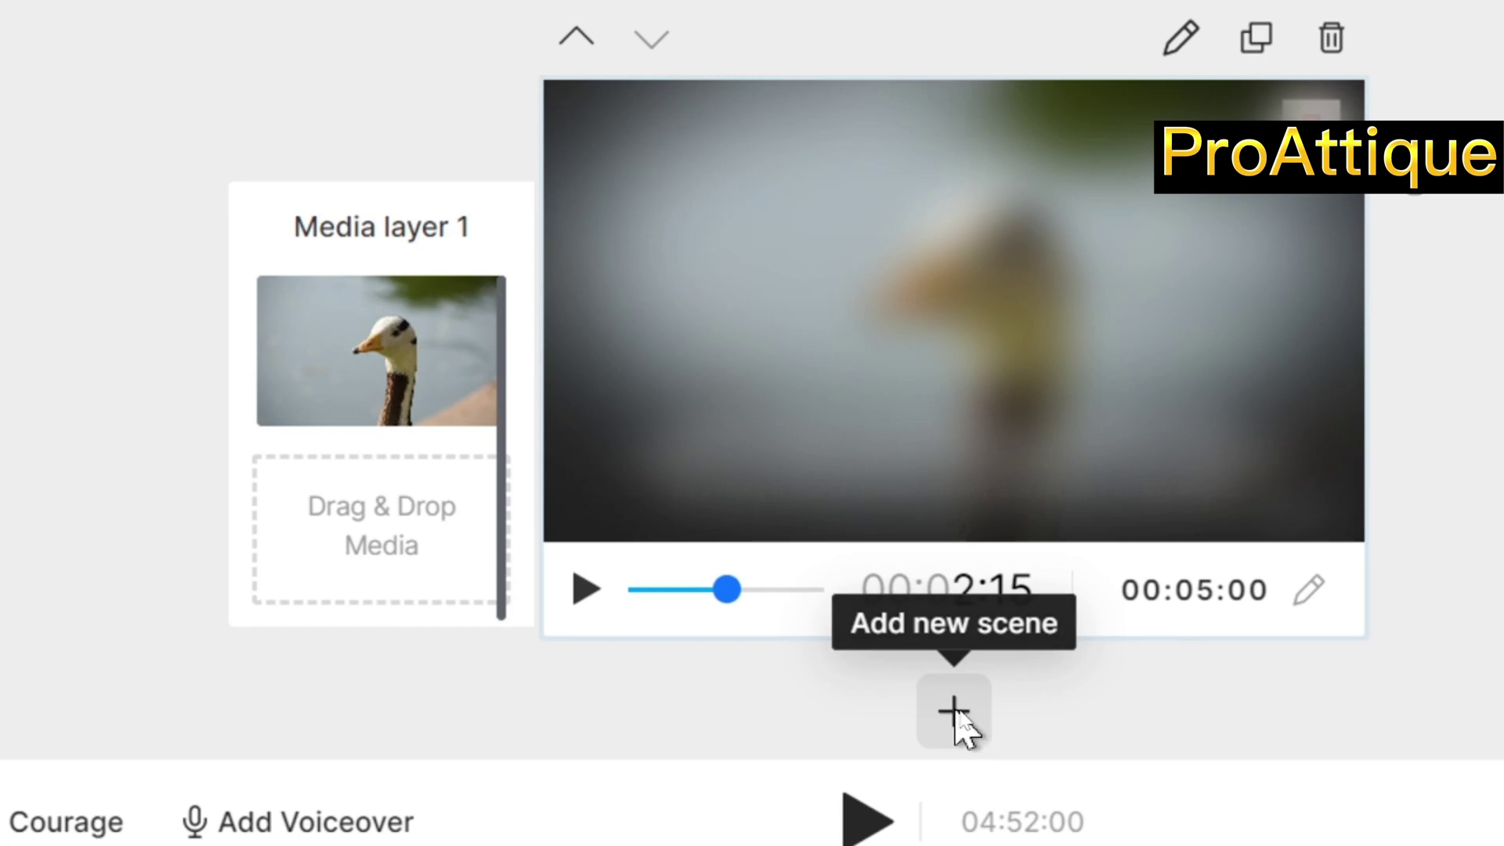
Step: Add a Blank scene after the duck scene and preview the full video
left_click(965, 716)
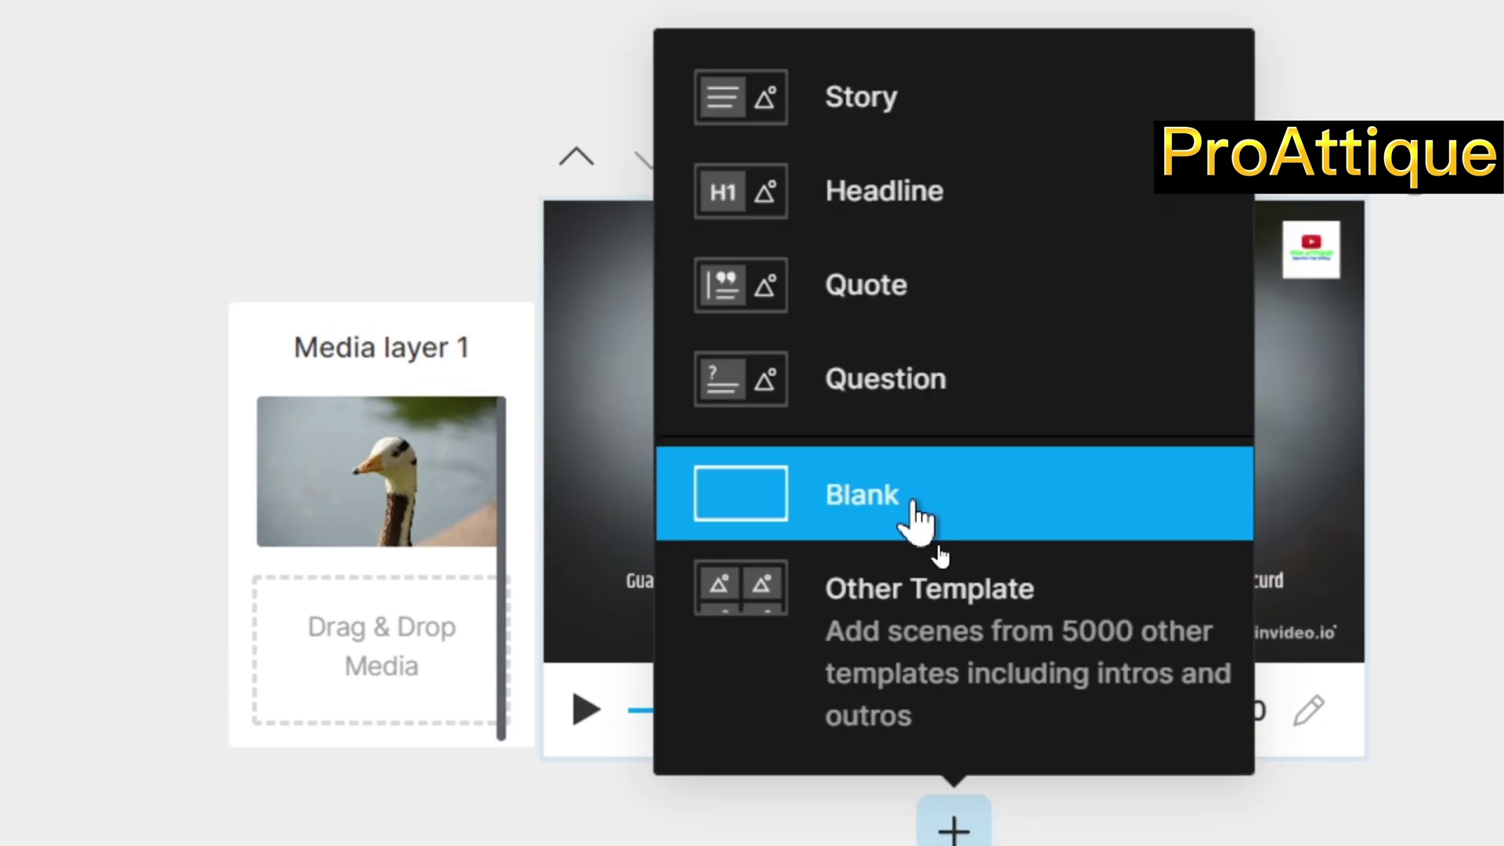
left_click(886, 296)
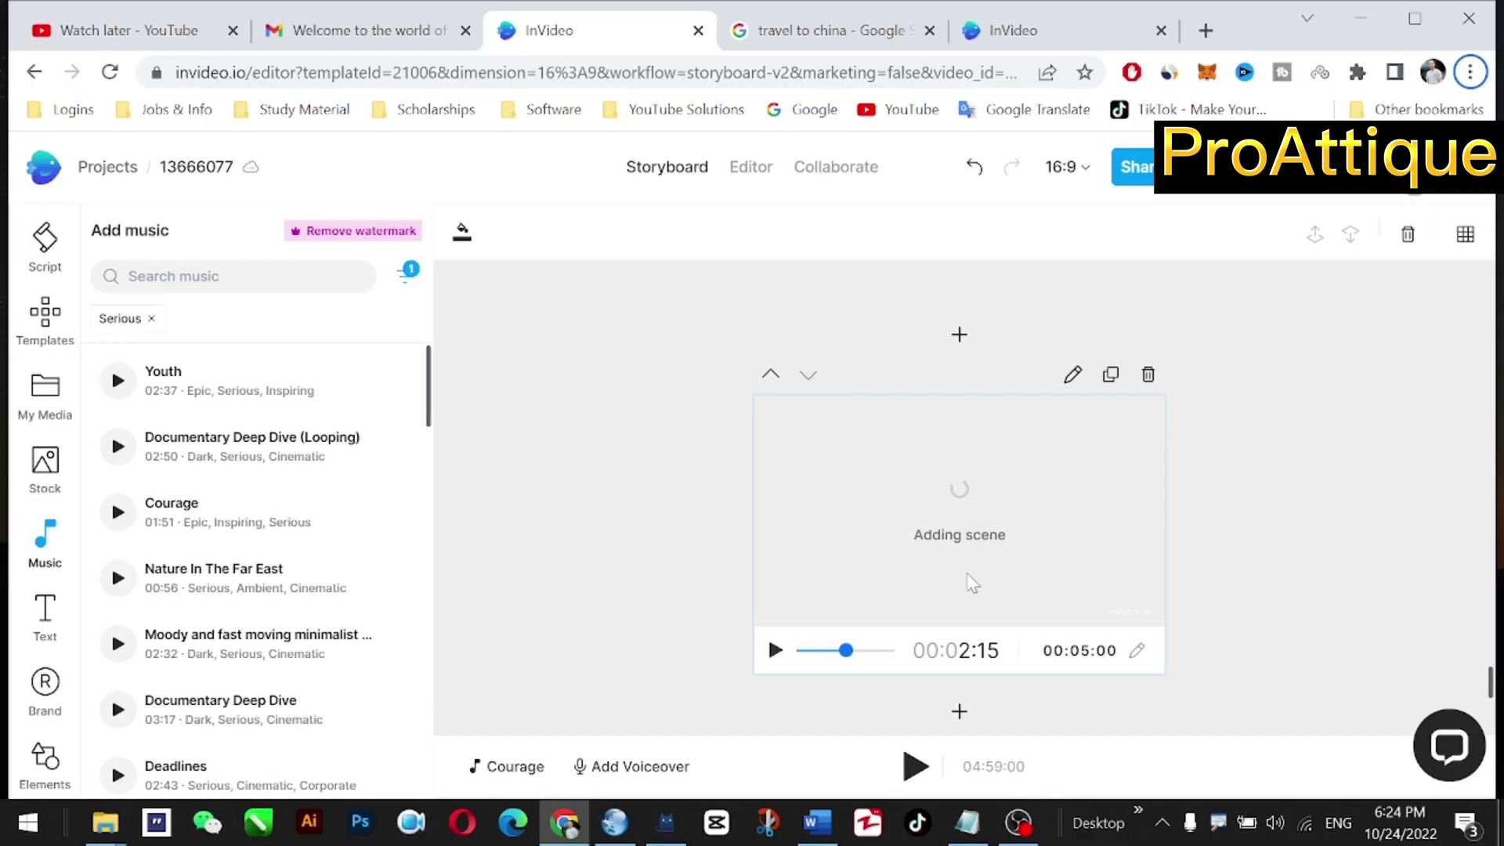
scroll(111, 665, "down", 4)
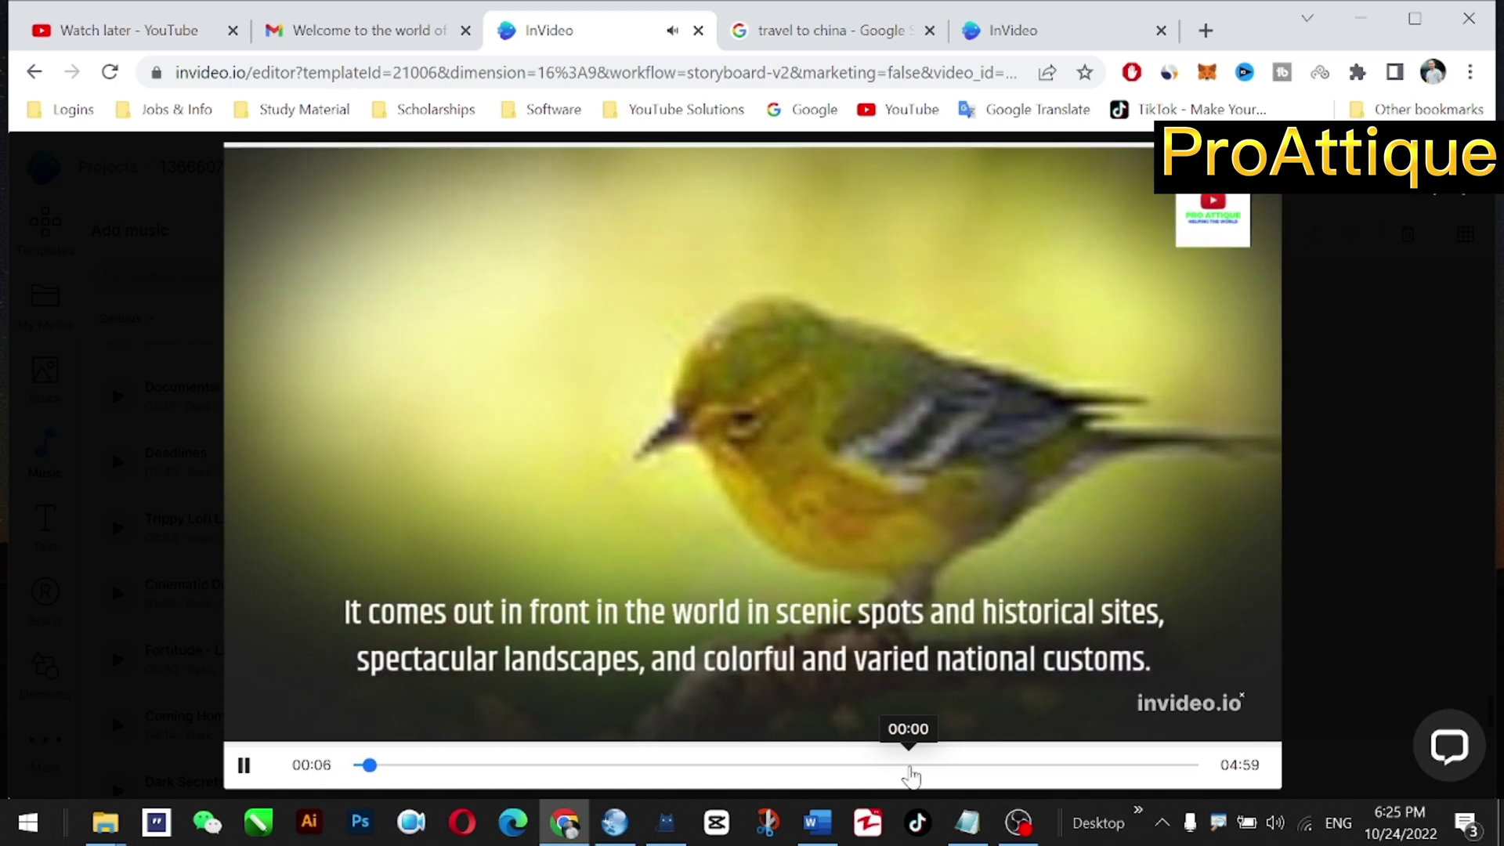
Step: Exit the full-screen preview and browse the storyboard scenes down to the fisherman-on-boat clip
key("Escape")
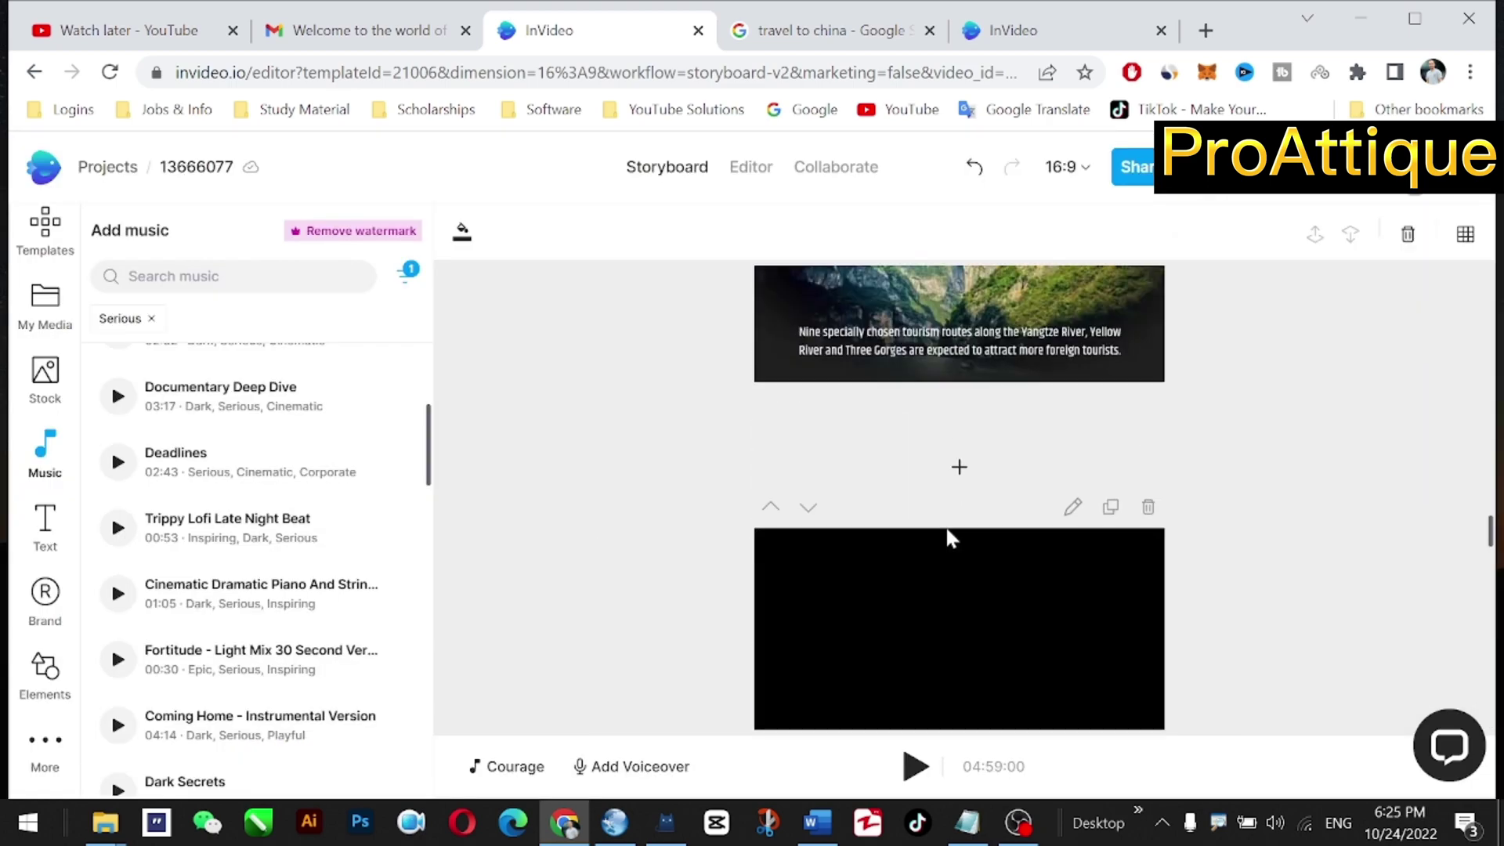
scroll(950, 539, "up", 5)
scroll(950, 538, "up", 5)
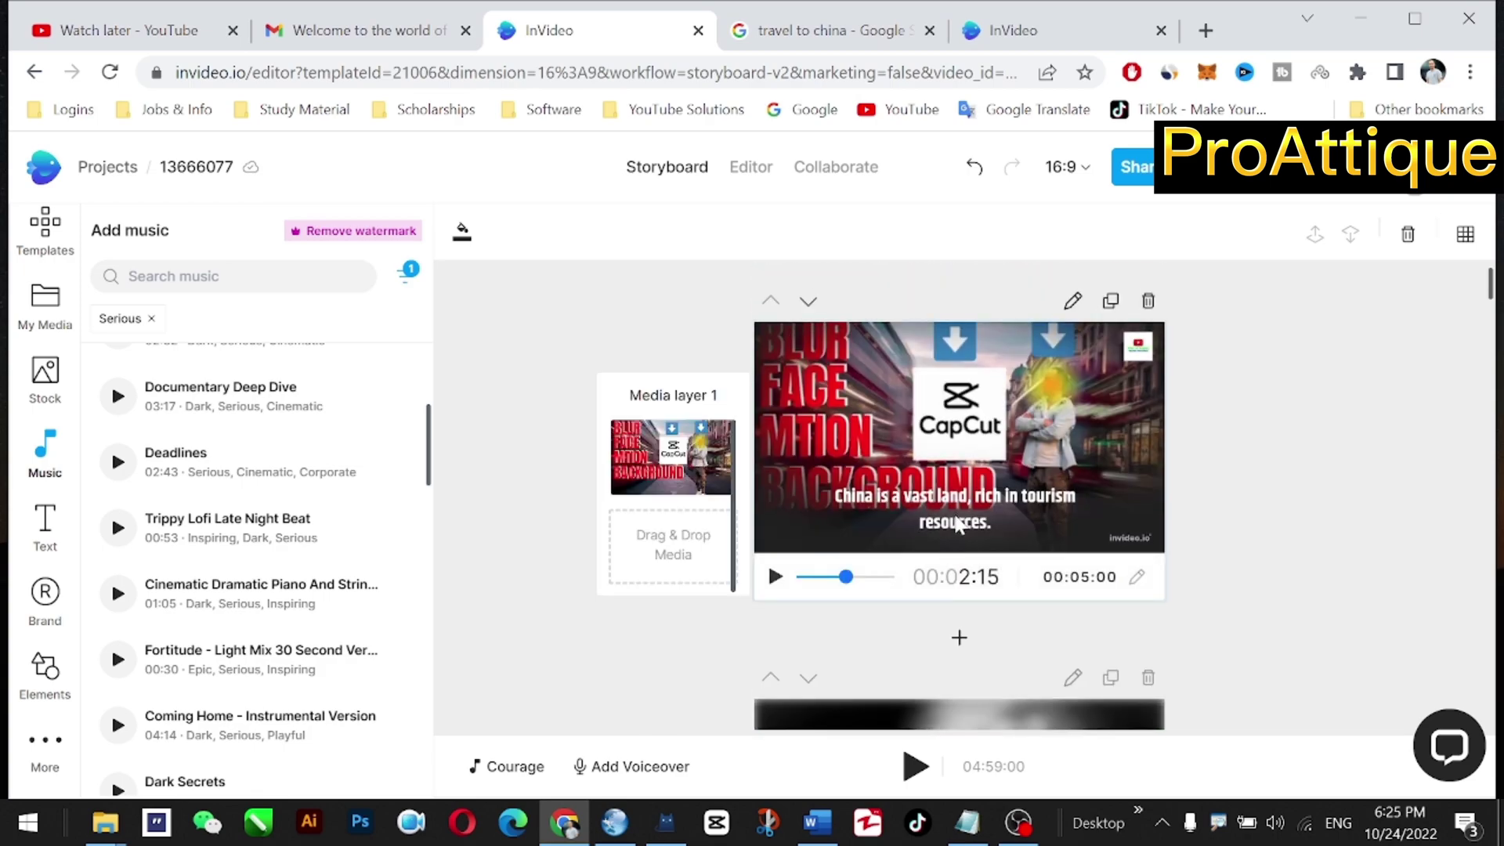
scroll(1180, 473, "down", 5)
scroll(1180, 474, "down", 3)
scroll(1181, 473, "down", 5)
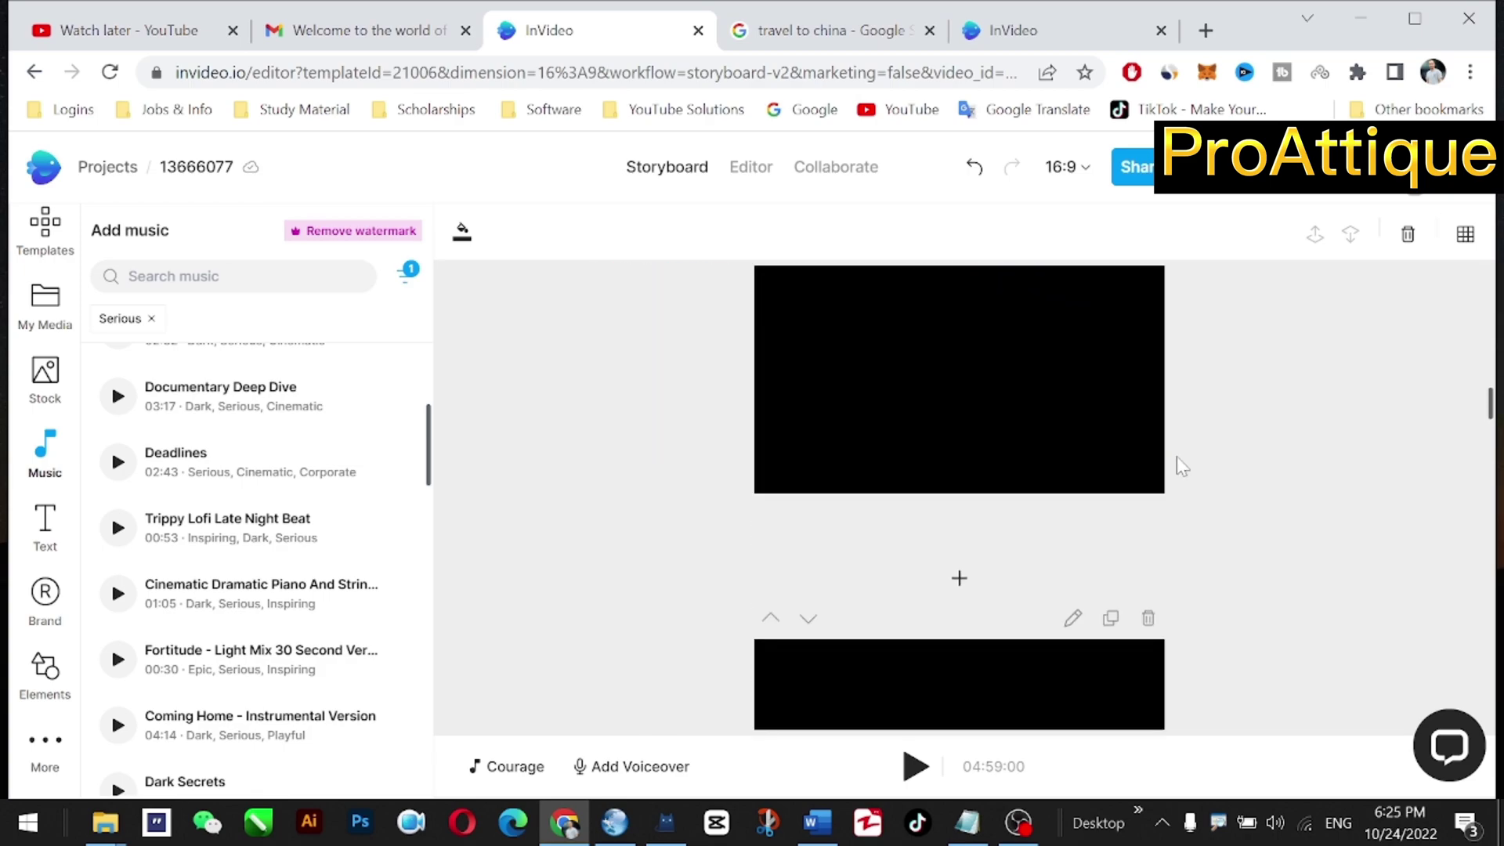
scroll(1180, 473, "down", 2)
scroll(1034, 517, "down", 5)
scroll(1030, 517, "down", 3)
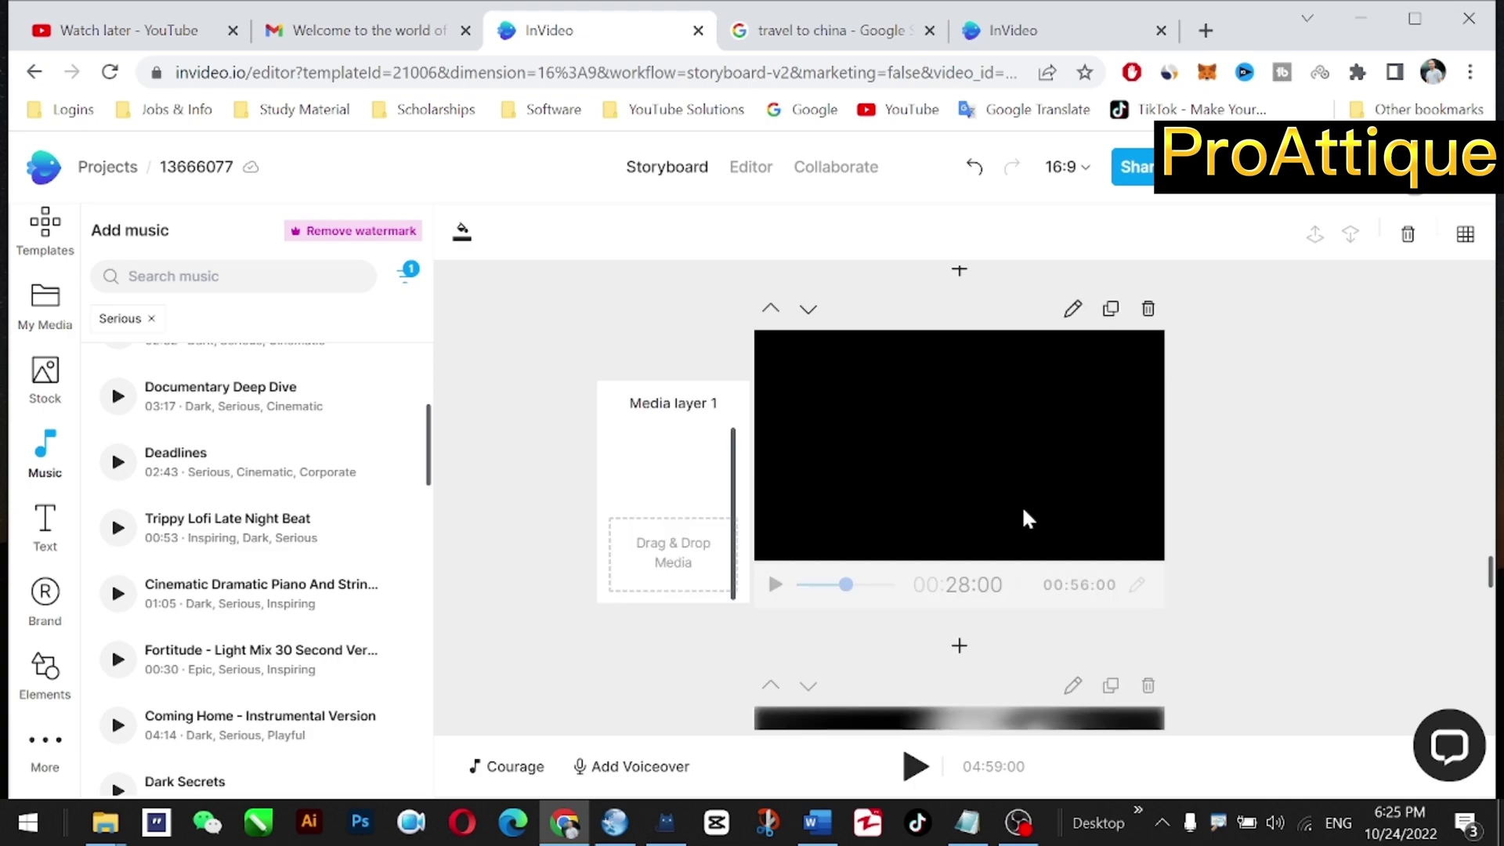
scroll(1028, 518, "up", 2)
scroll(1028, 518, "up", 5)
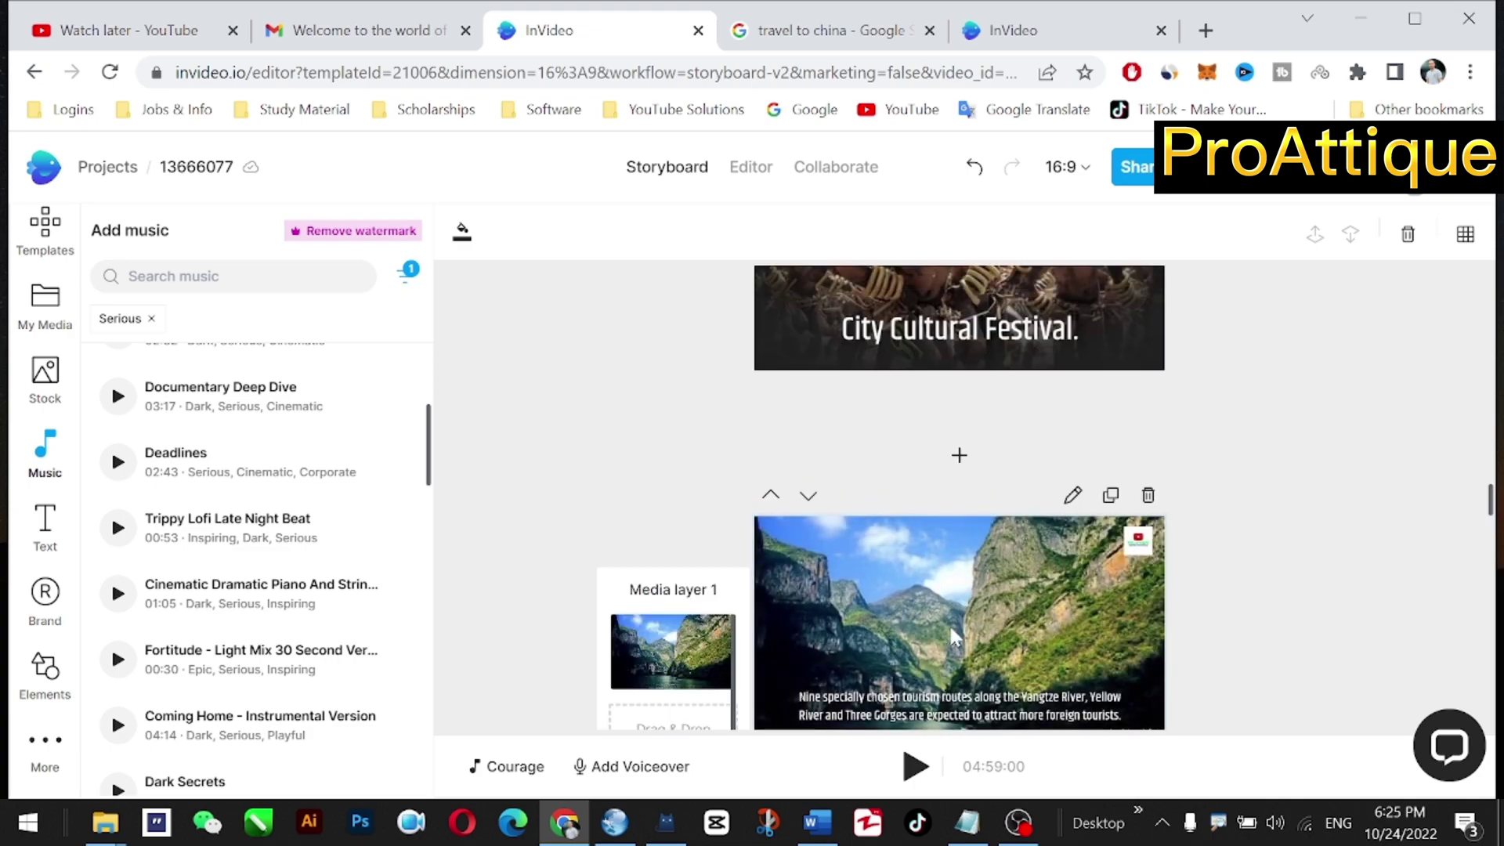
scroll(862, 627, "down", 1)
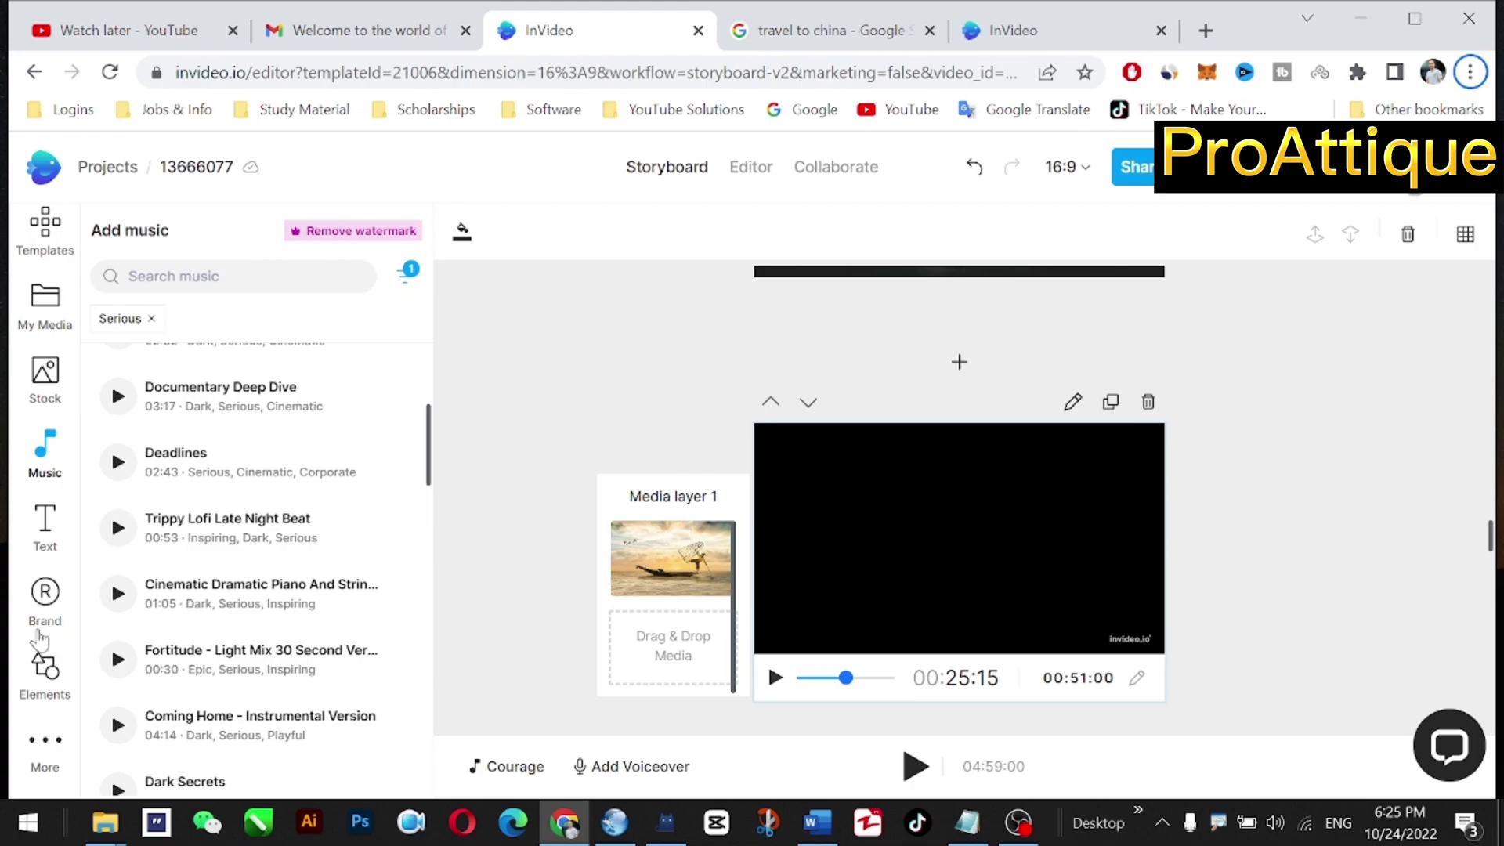
Step: Browse the Collage layouts under More, then switch to the timeline Editor view
left_click(54, 754)
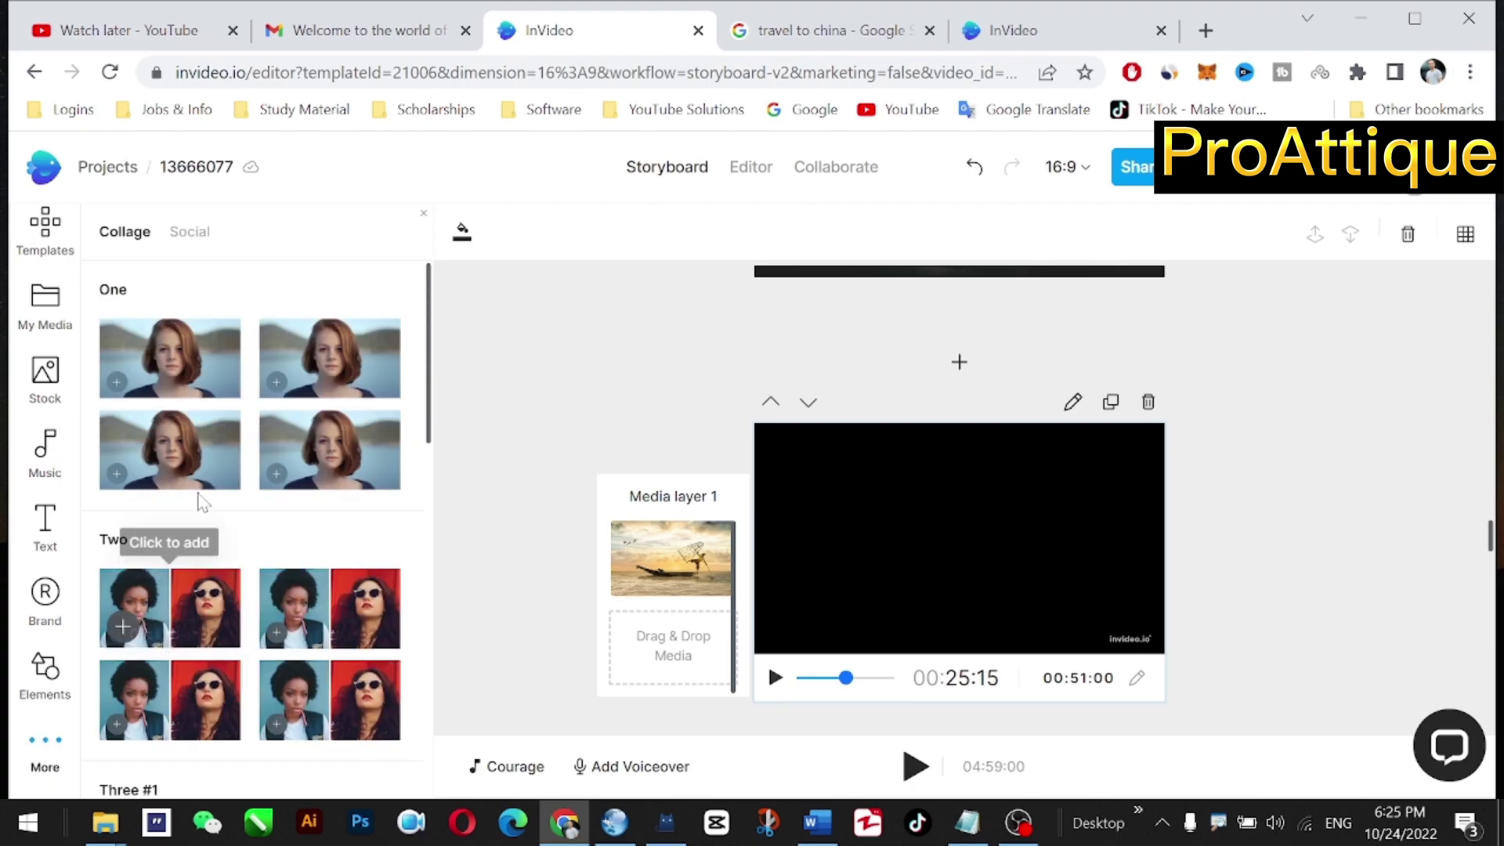
scroll(235, 532, "down", 4)
scroll(271, 549, "down", 7)
scroll(260, 572, "down", 3)
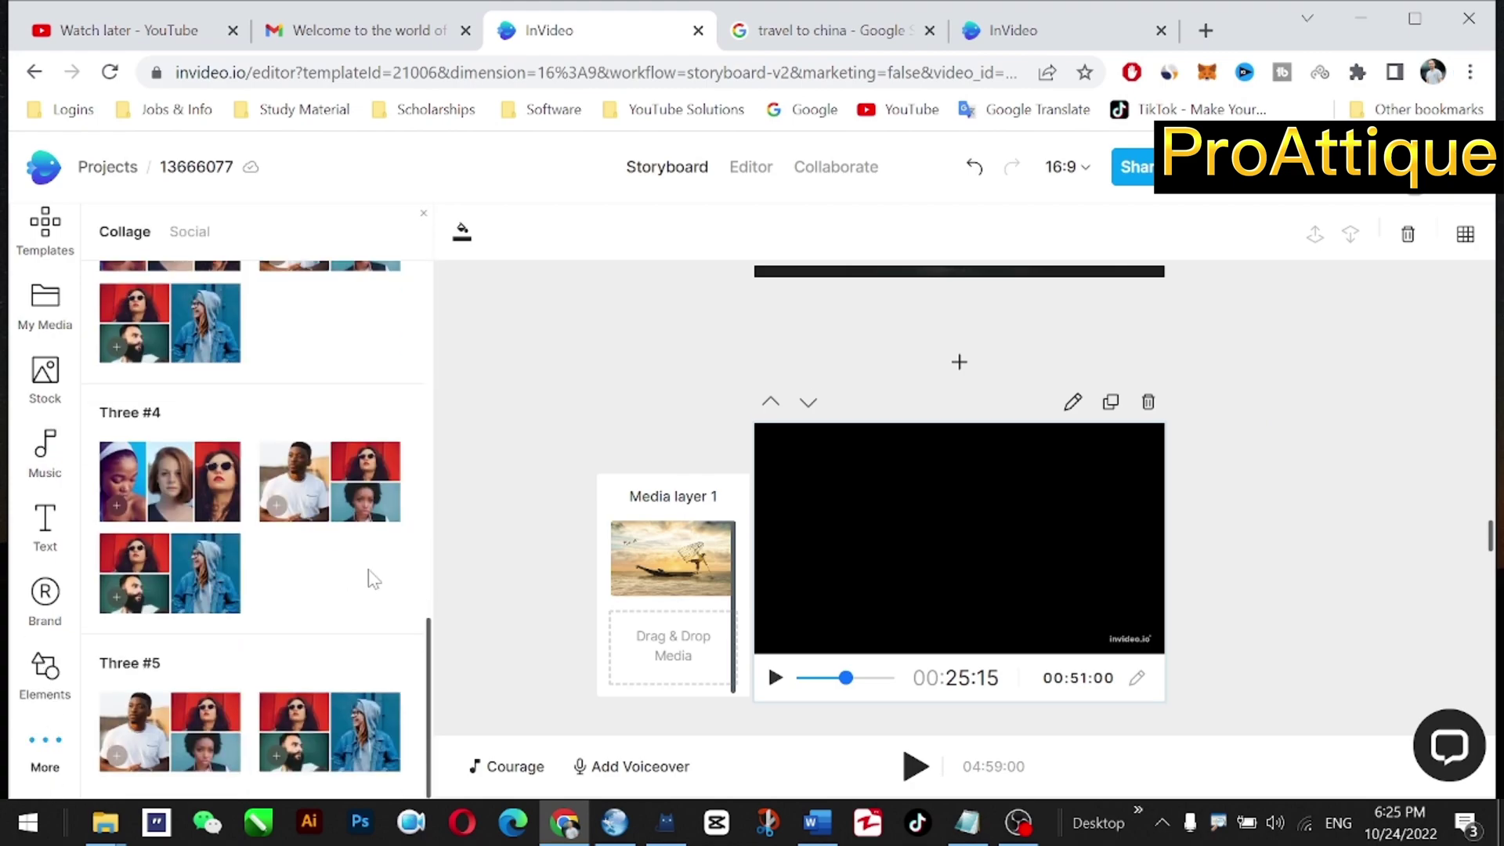
scroll(1300, 400, "down", 2)
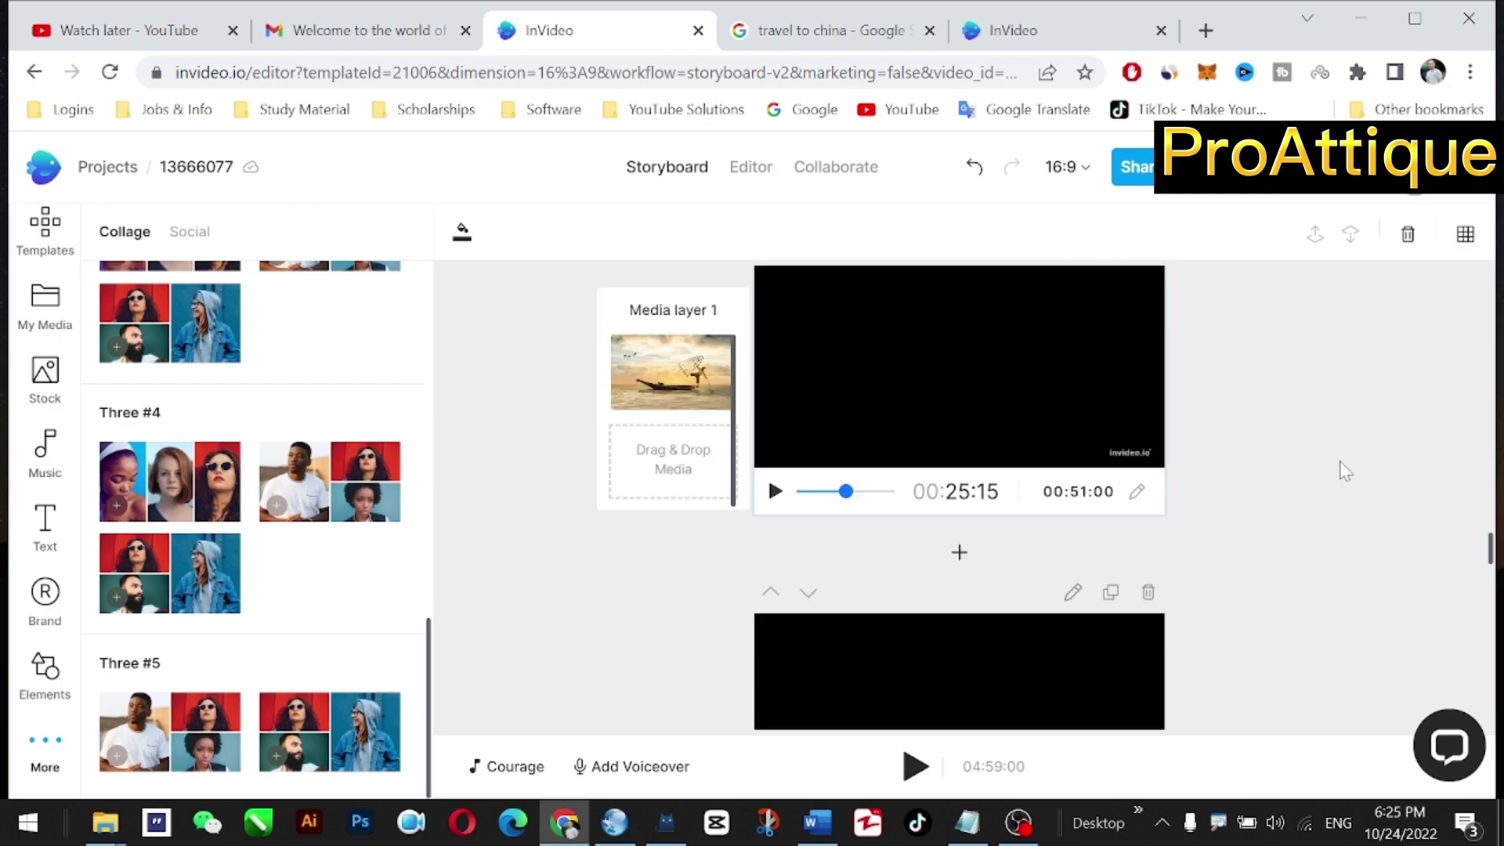
scroll(1339, 470, "down", 4)
scroll(1253, 463, "down", 3)
scroll(1128, 468, "down", 1)
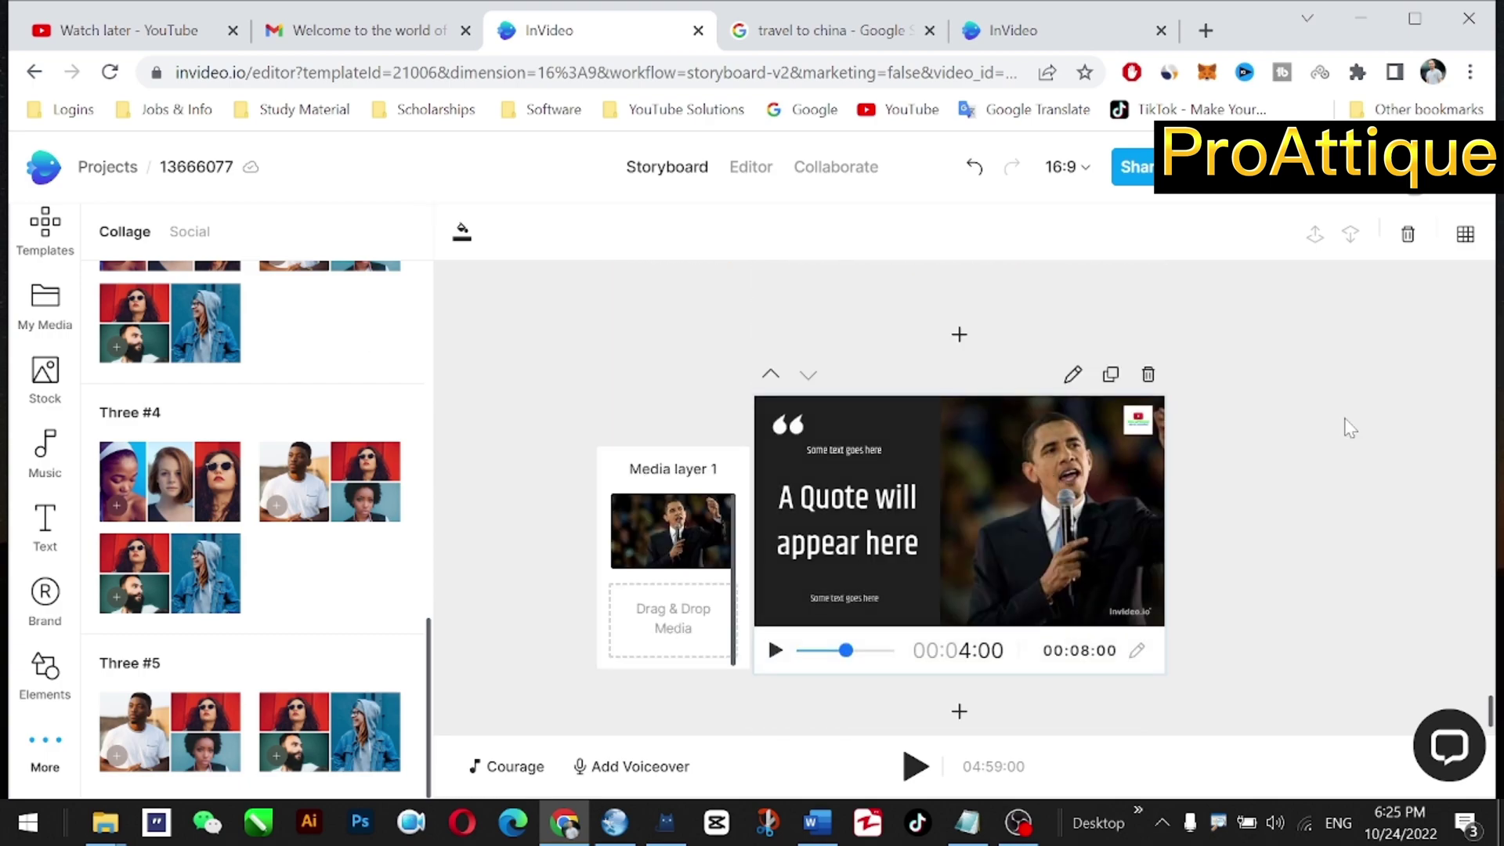
left_click(1072, 373)
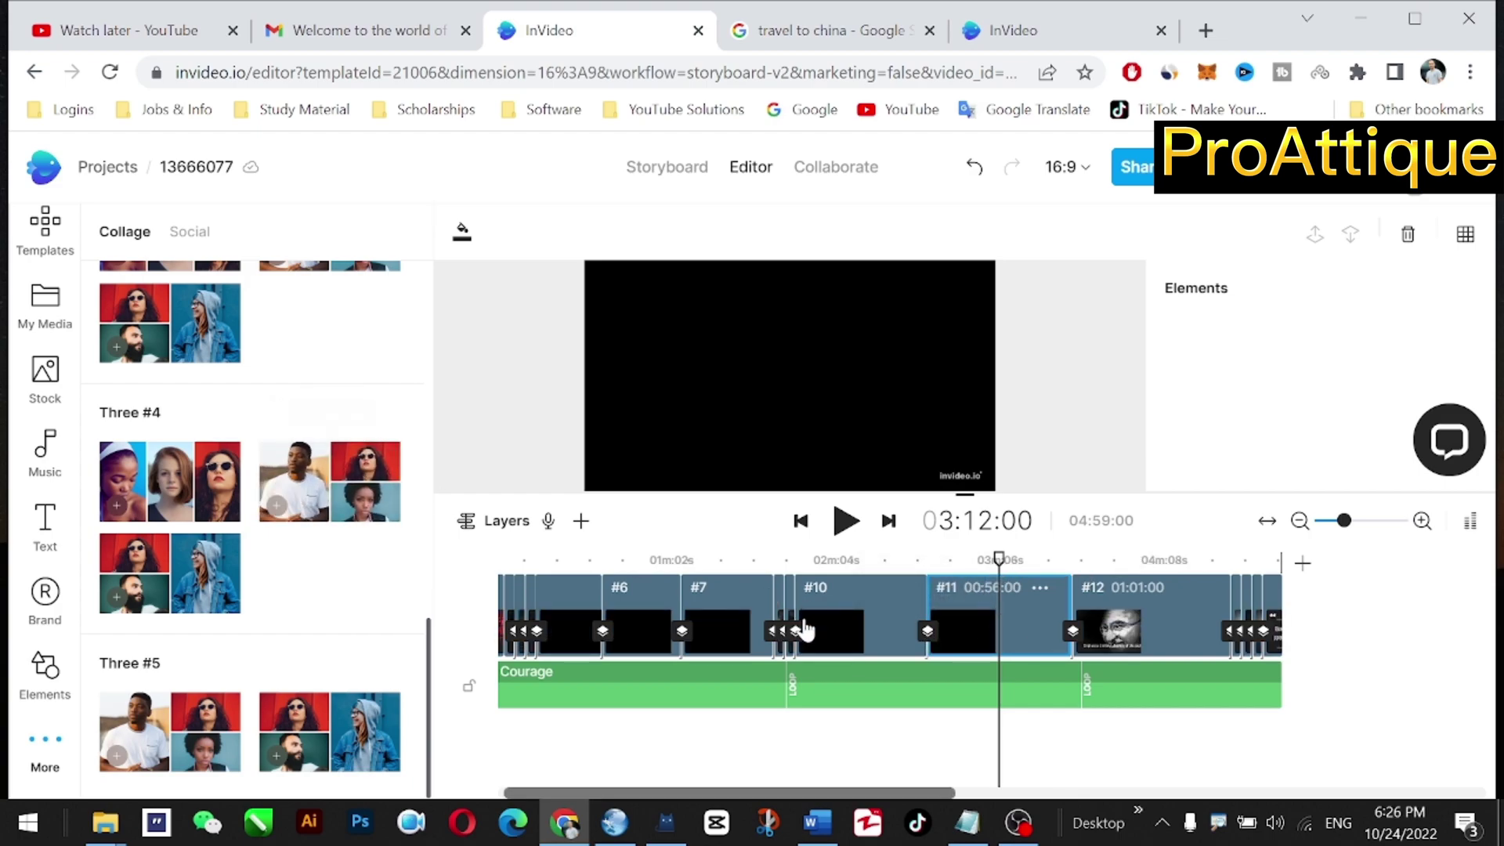
Step: Drag the timeline playhead back near the start of the video
left_click_drag(1003, 569, 501, 563)
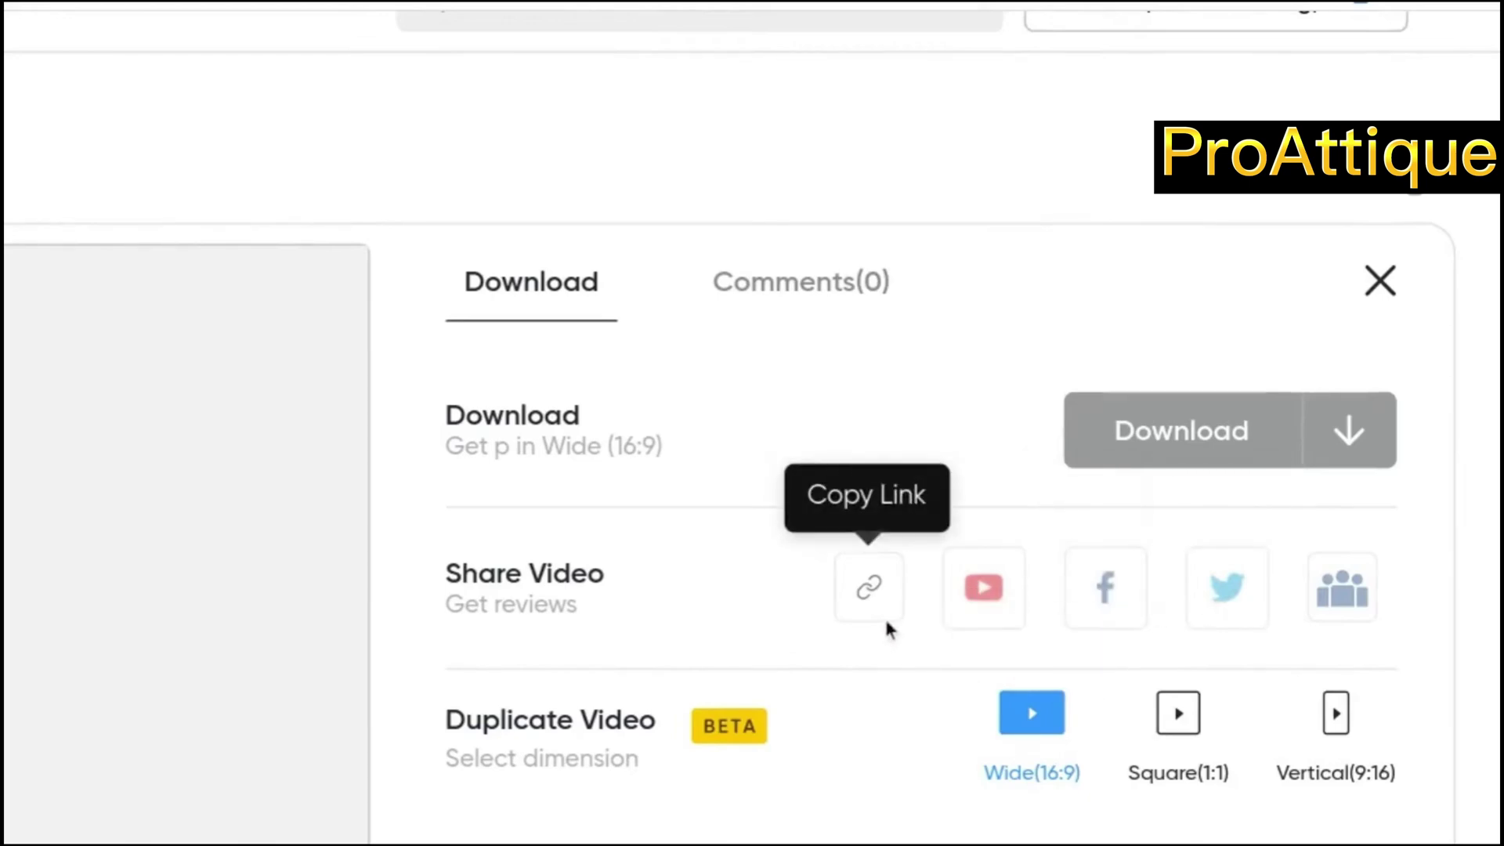
Step: Duplicate the video as Square (1:1) and start a support live chat beginning 'Hello! Can you tell me h'
scroll(890, 787, "down", 1)
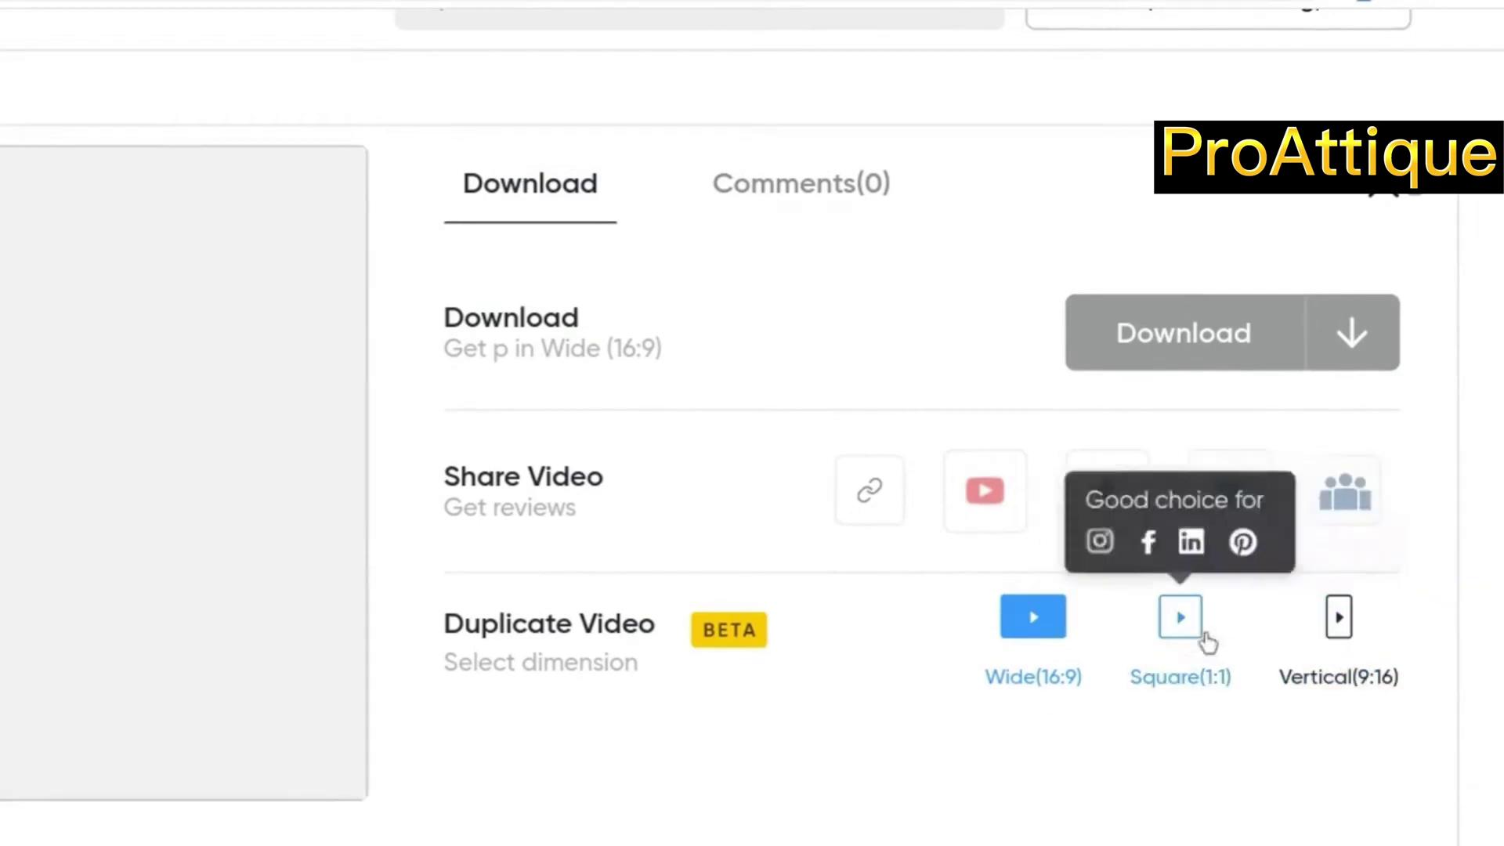
left_click(1181, 619)
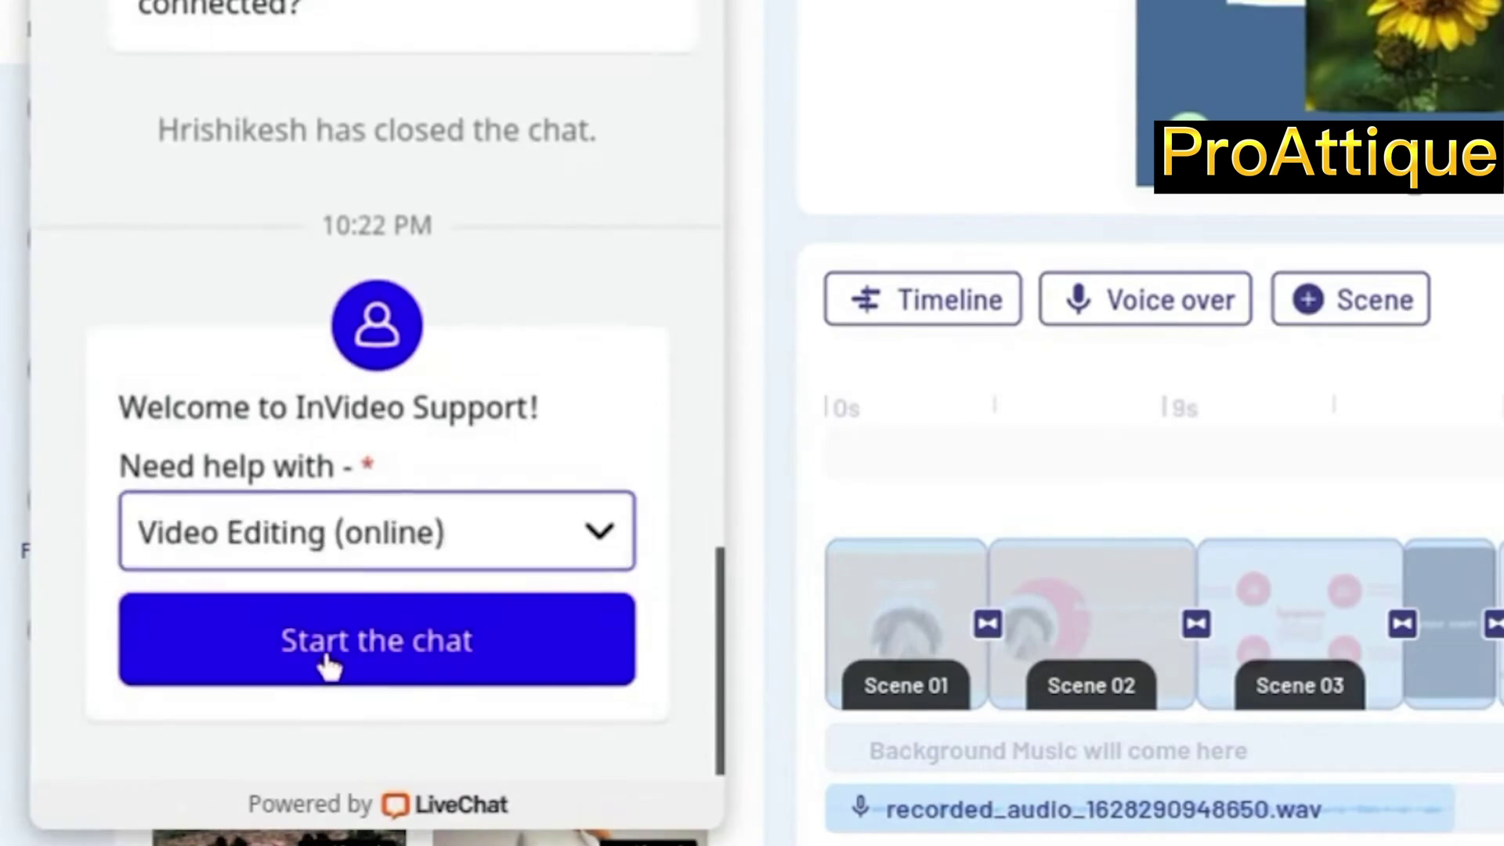
left_click(325, 661)
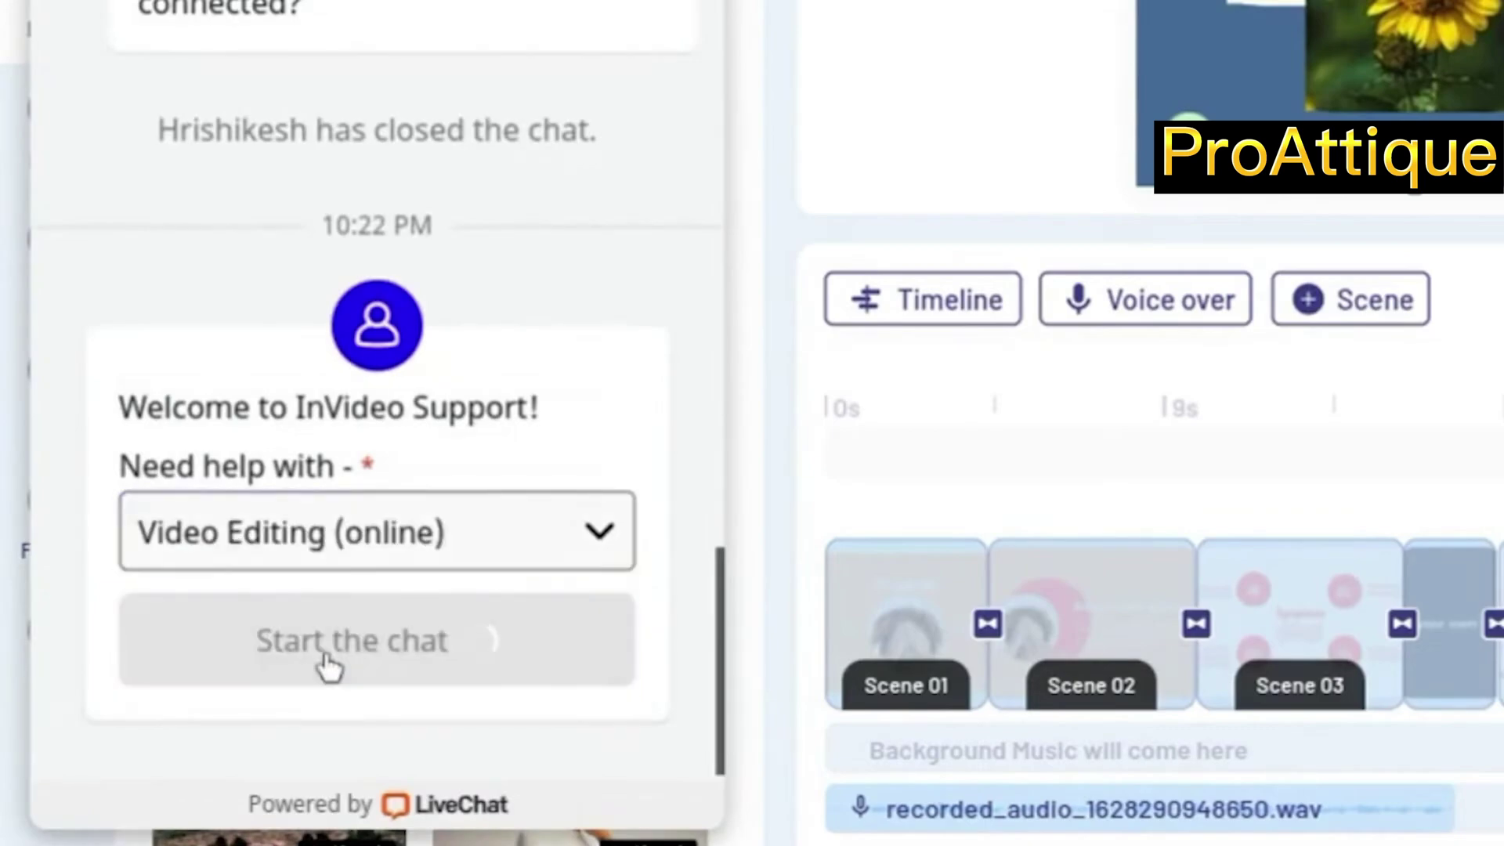
type("Hello")
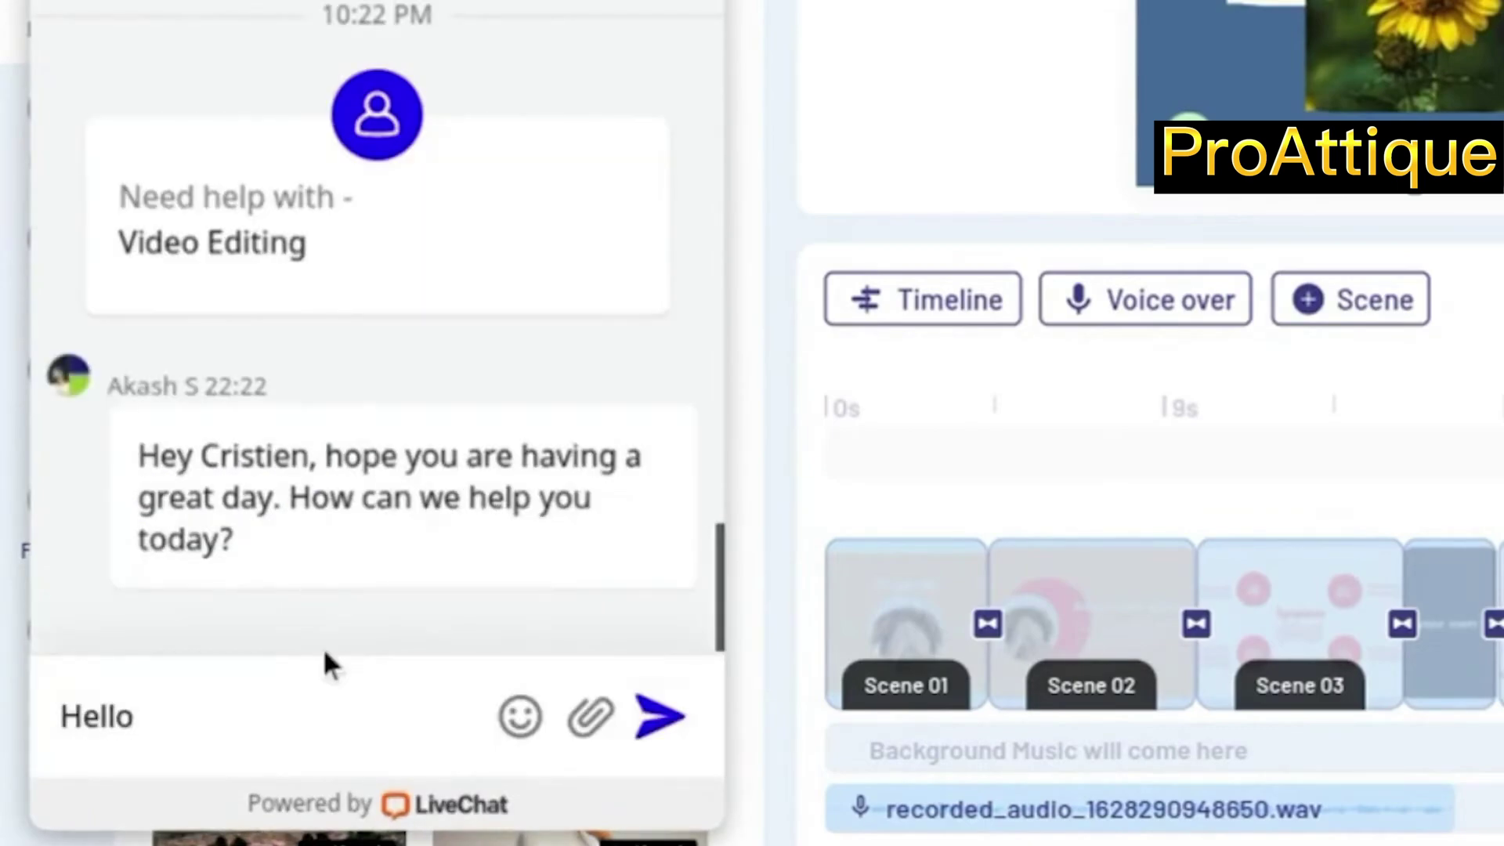
type("! Can you tell me h")
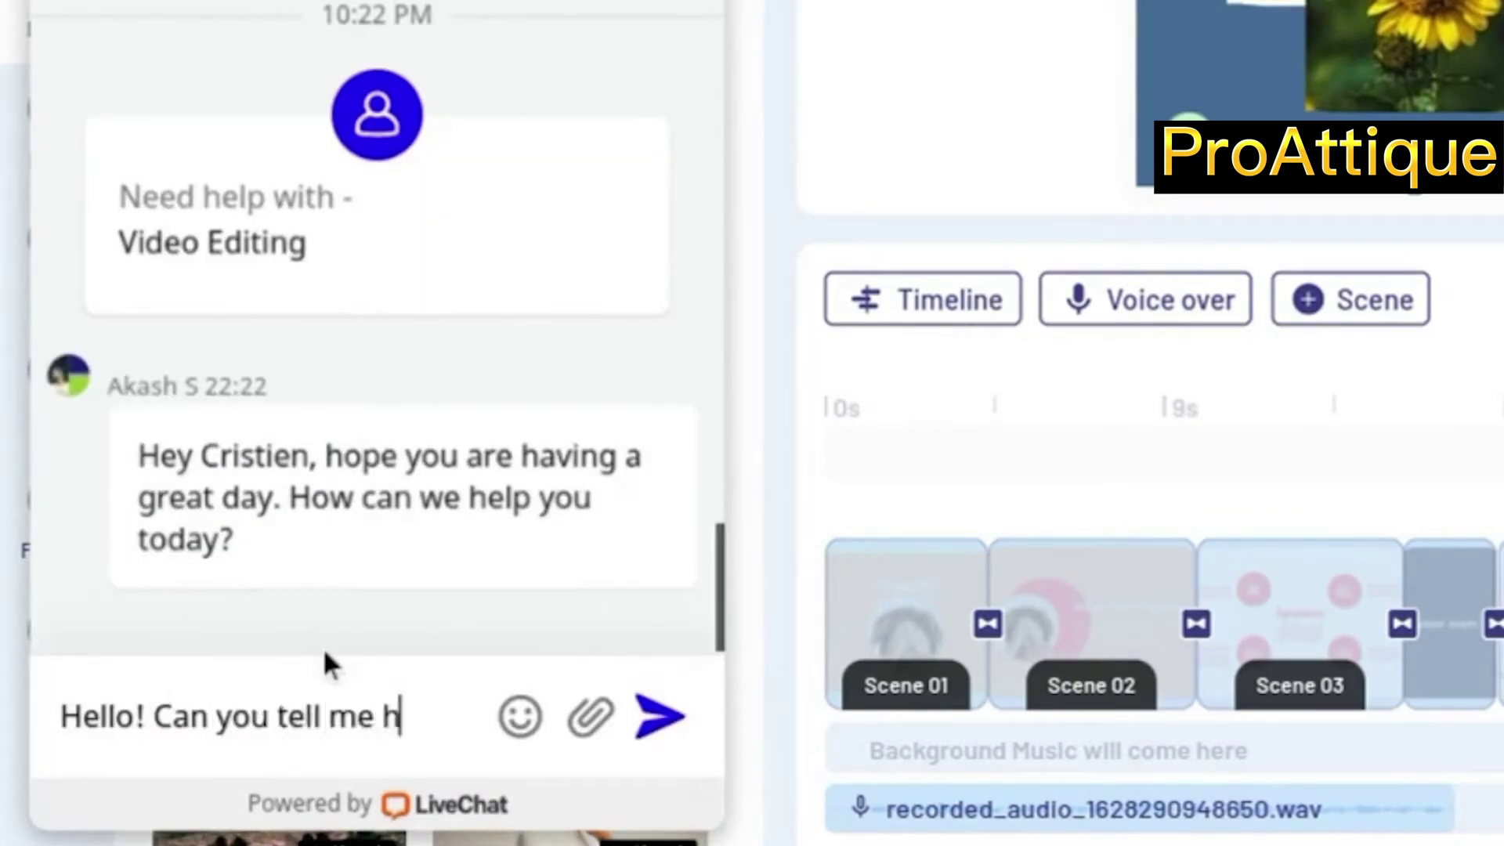